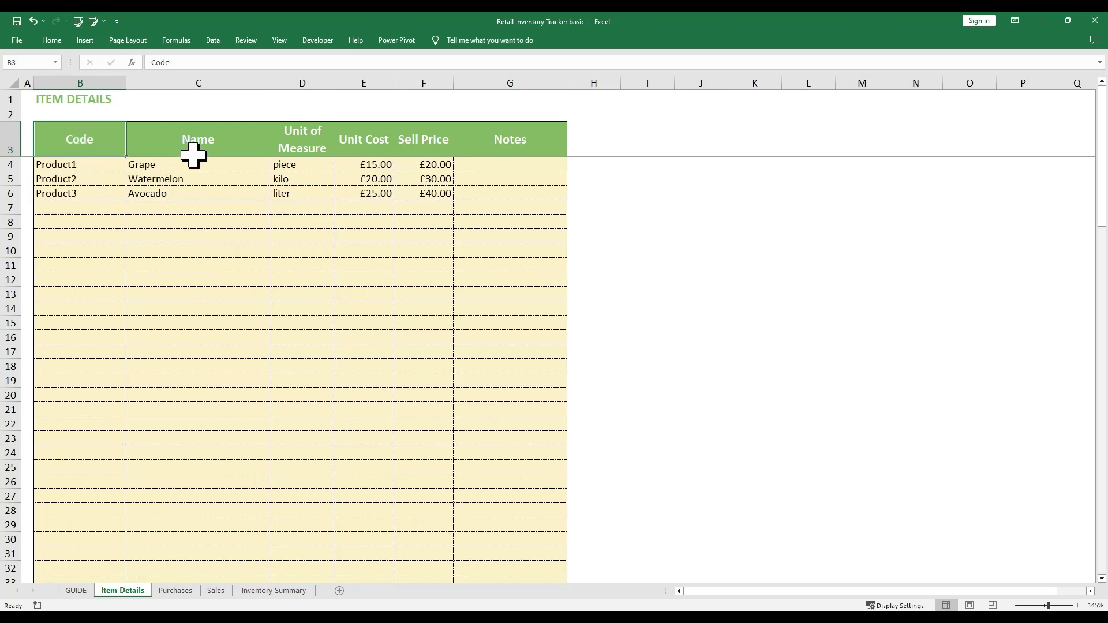
Step through the Item Details headers: Name, Unit of Measure, Unit Cost, Sell Price and Notes
{"action": "left_click", "coordinate": [228, 151]}
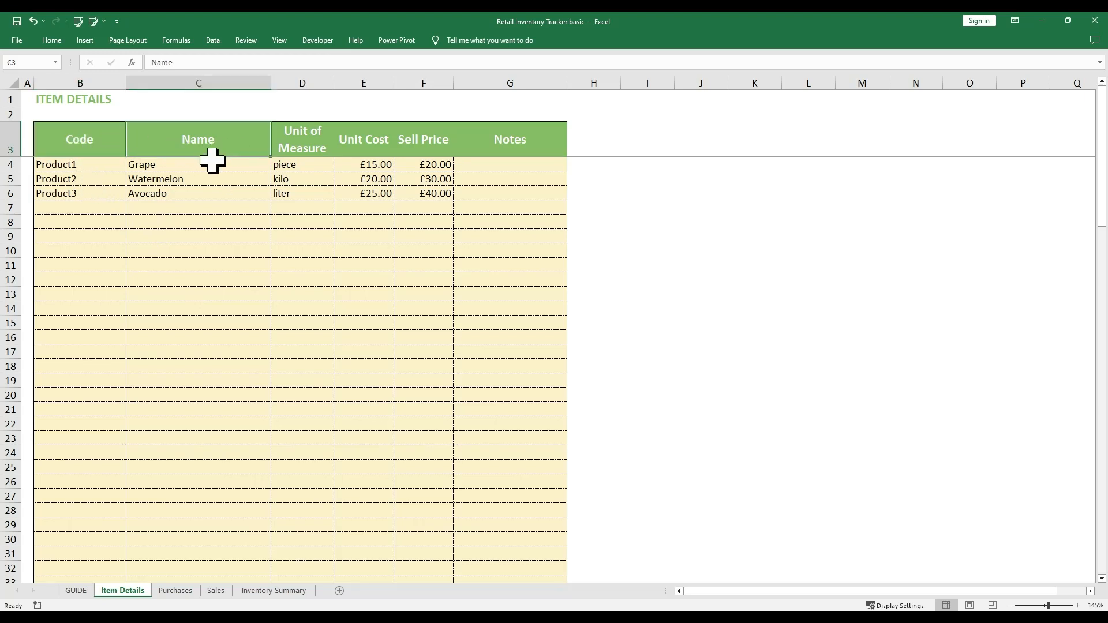
{"action": "left_click", "coordinate": [320, 143]}
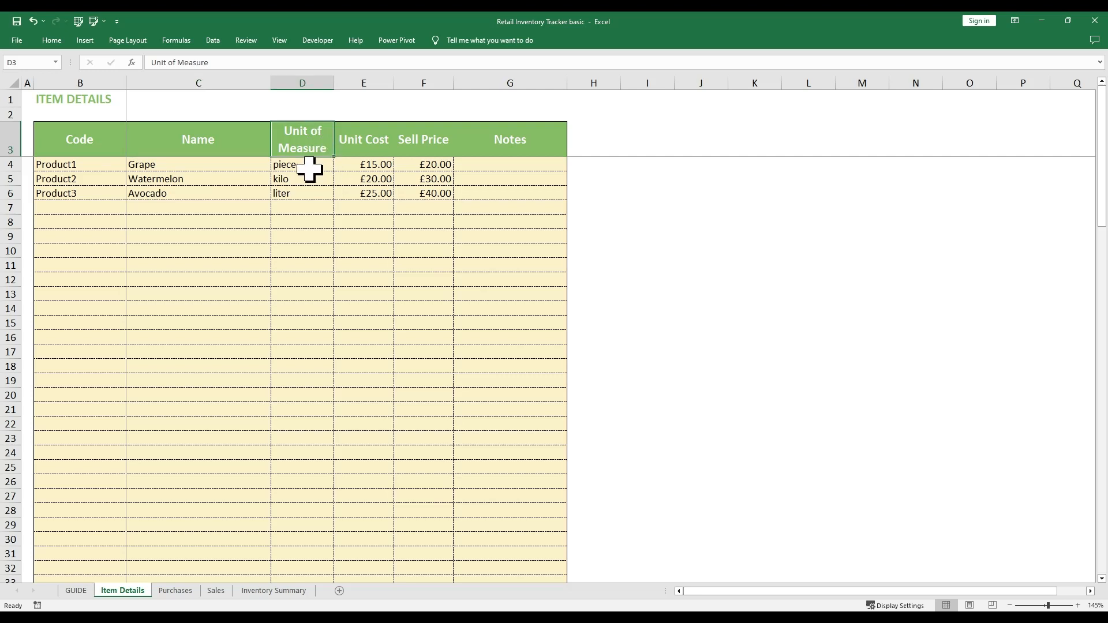
{"action": "left_click", "coordinate": [367, 152]}
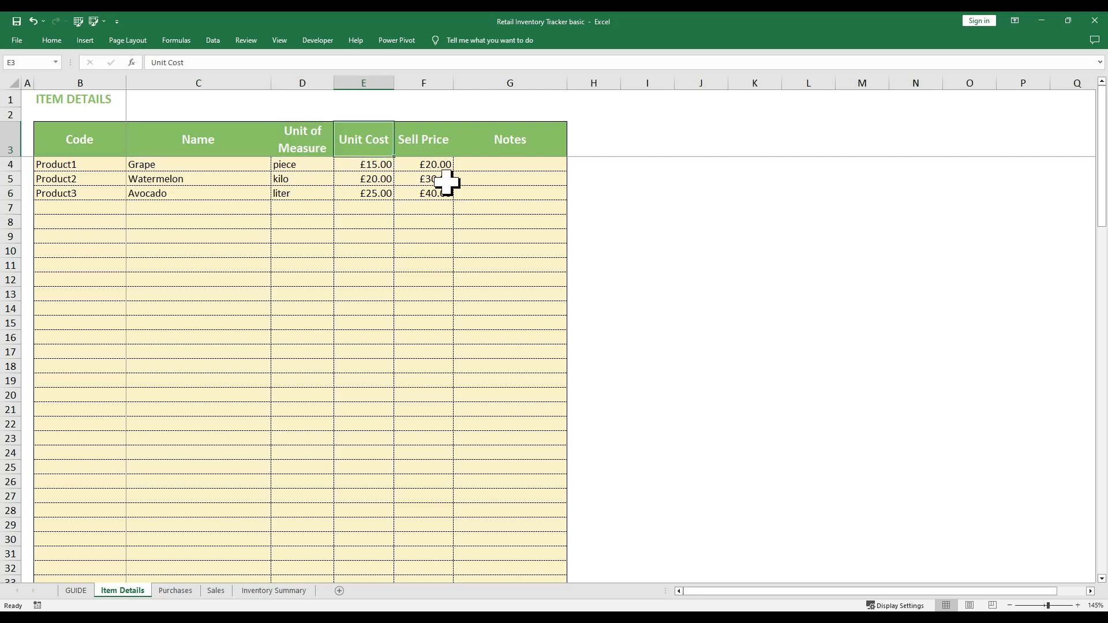
{"action": "left_click", "coordinate": [433, 153]}
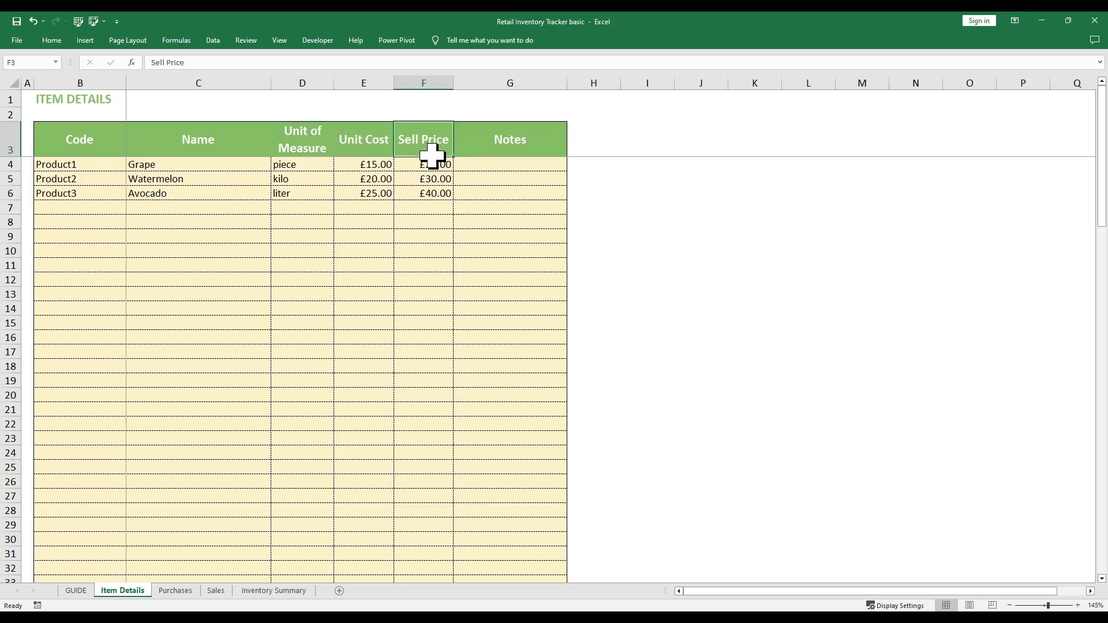
{"action": "left_click", "coordinate": [521, 149]}
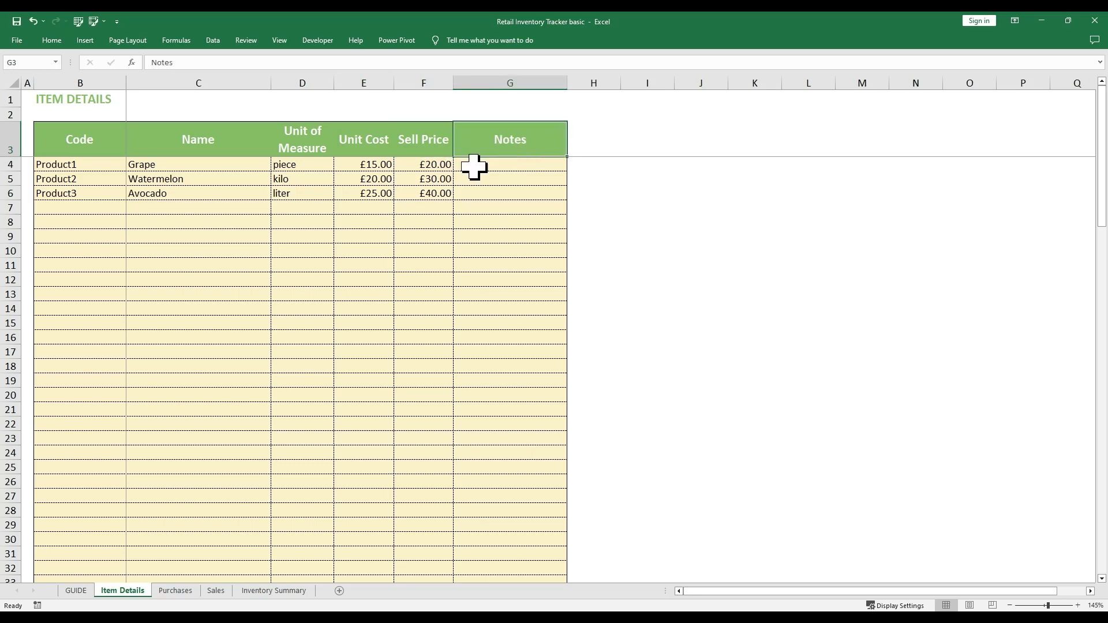
Highlight the Code, Name, Unit of Measure, Unit Cost, Sell Price and Notes column entries
{"action": "left_click_drag", "start_coordinate": [98, 153], "coordinate": [86, 367]}
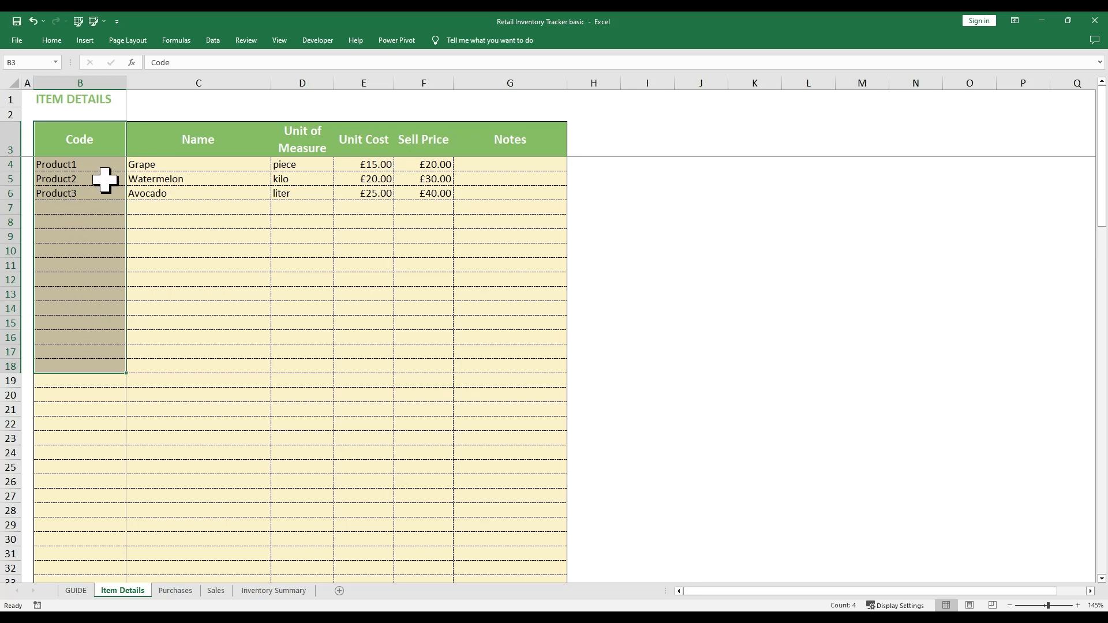
{"action": "left_click", "coordinate": [248, 145]}
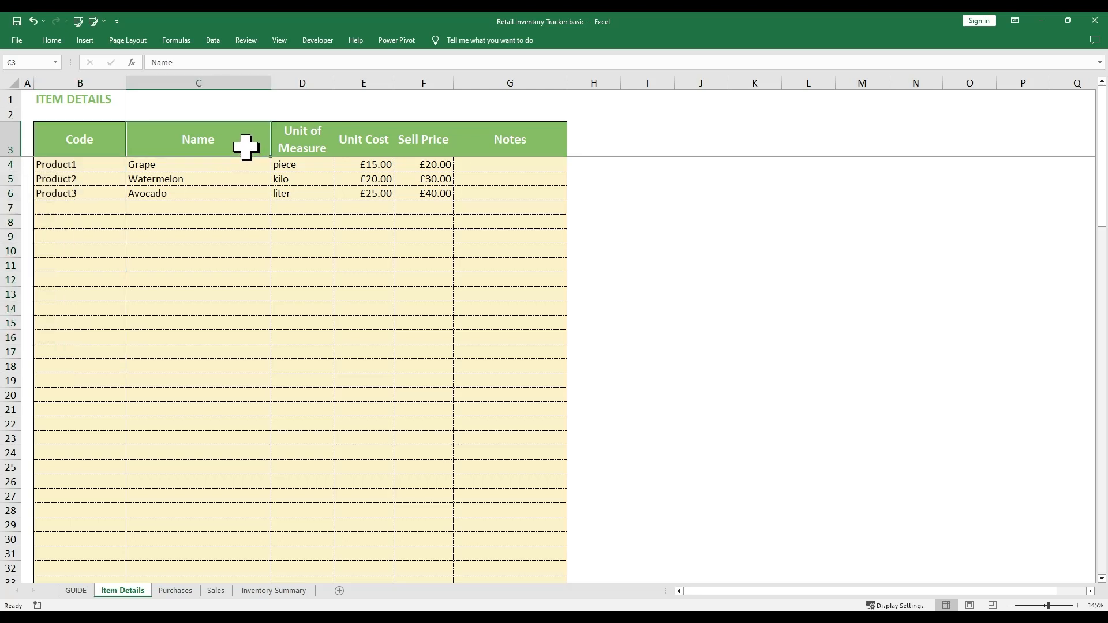
{"action": "left_click_drag", "start_coordinate": [245, 149], "coordinate": [220, 263]}
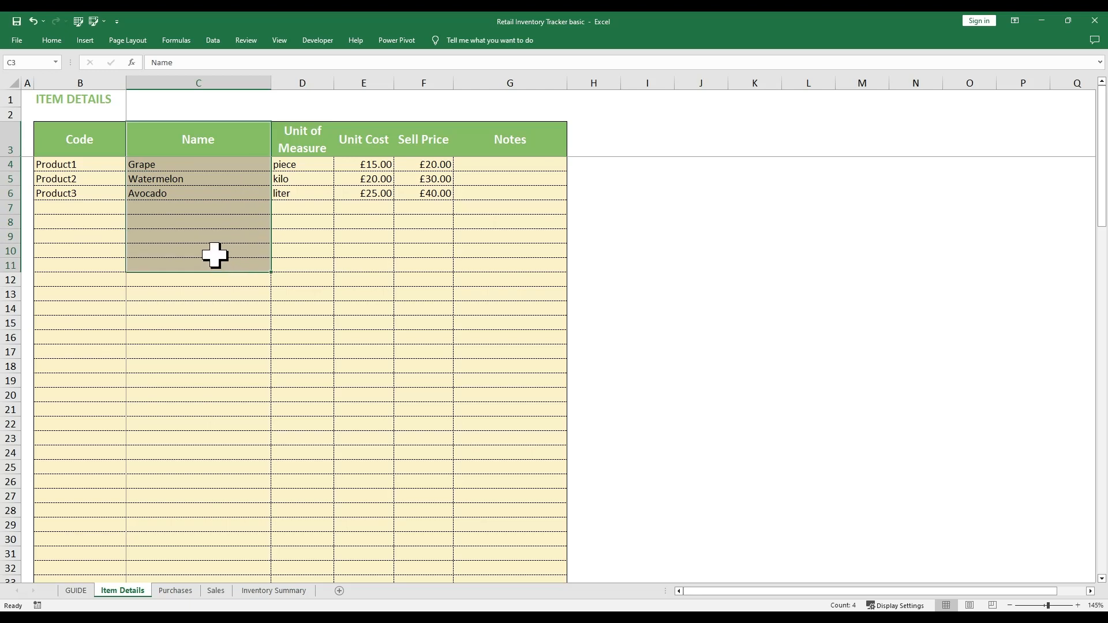
{"action": "left_click", "coordinate": [324, 155]}
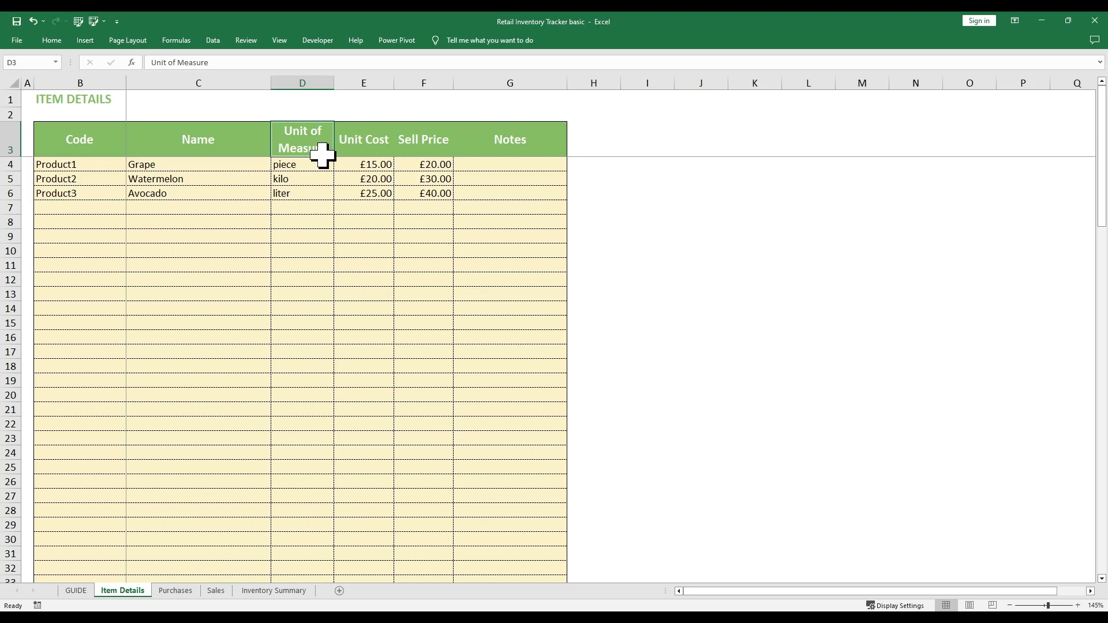
{"action": "left_click_drag", "start_coordinate": [323, 155], "coordinate": [317, 233]}
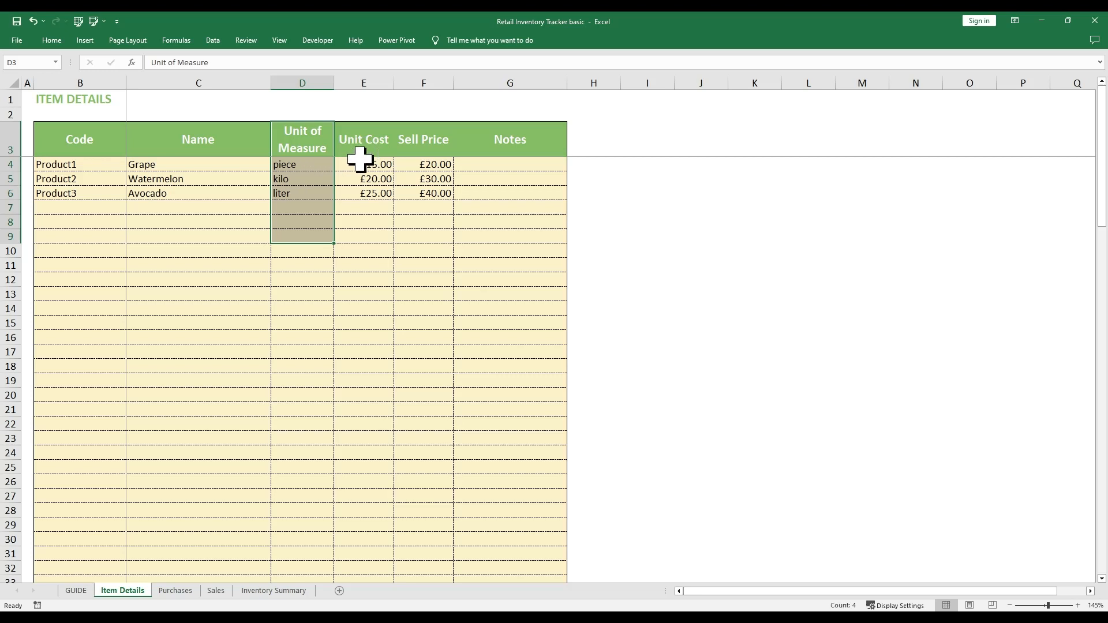
{"action": "left_click", "coordinate": [378, 152]}
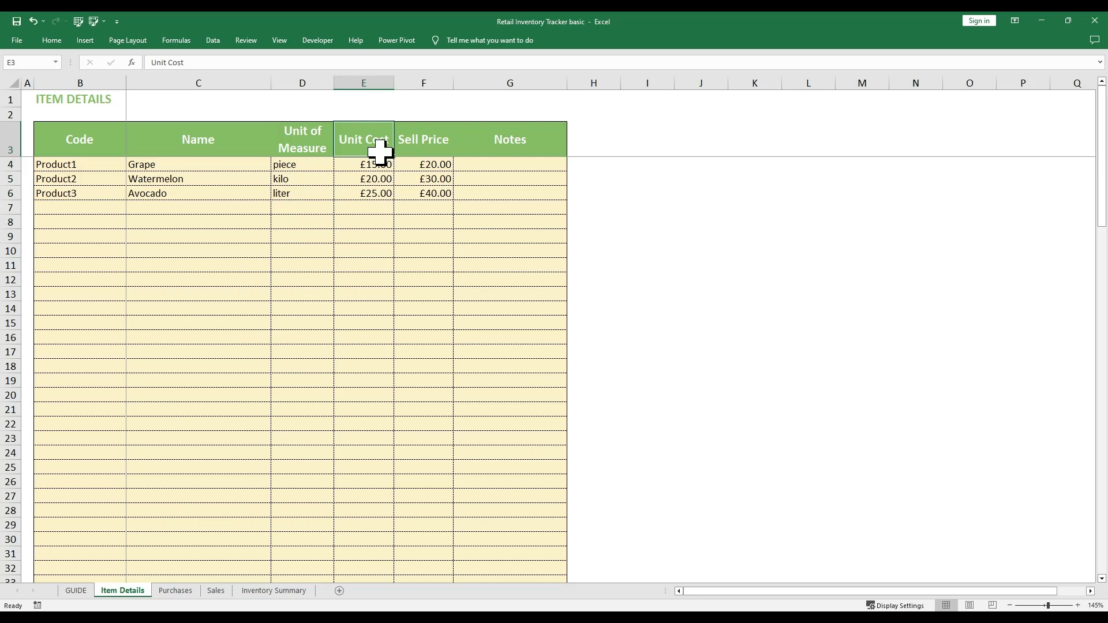
{"action": "left_click_drag", "start_coordinate": [379, 153], "coordinate": [379, 303]}
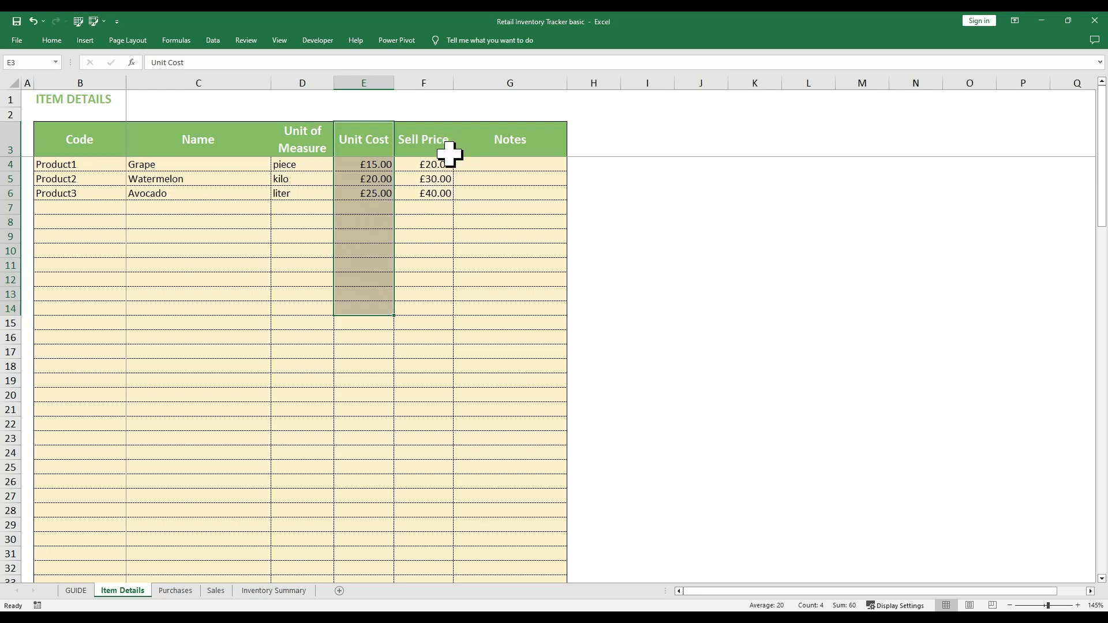
{"action": "left_click_drag", "start_coordinate": [445, 151], "coordinate": [439, 252]}
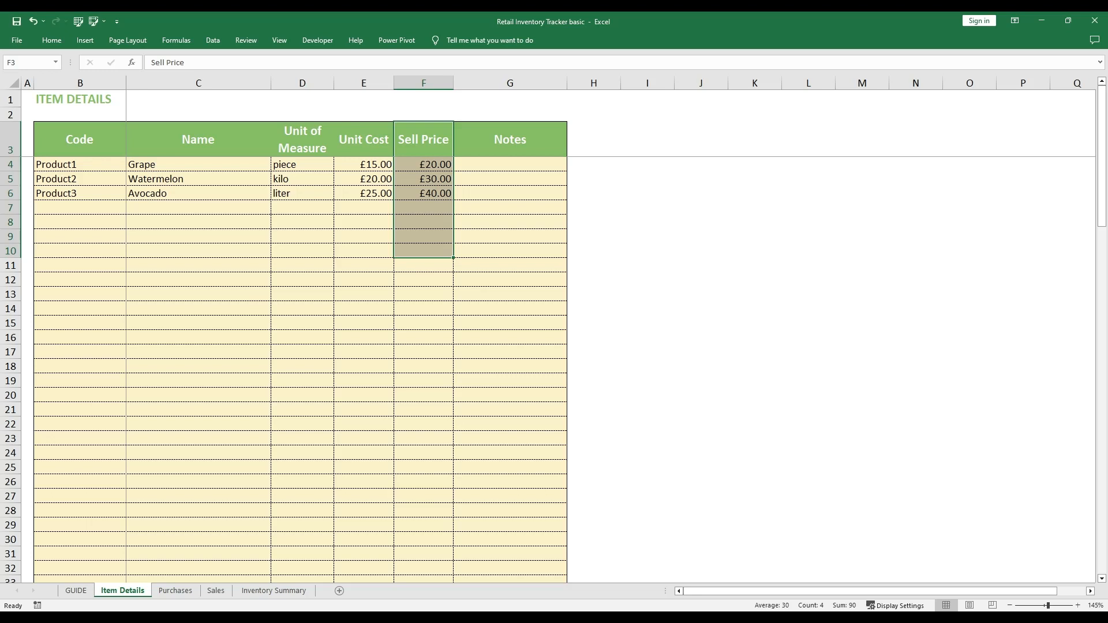
{"action": "left_click", "coordinate": [538, 131]}
{"action": "left_click_drag", "start_coordinate": [536, 133], "coordinate": [527, 297]}
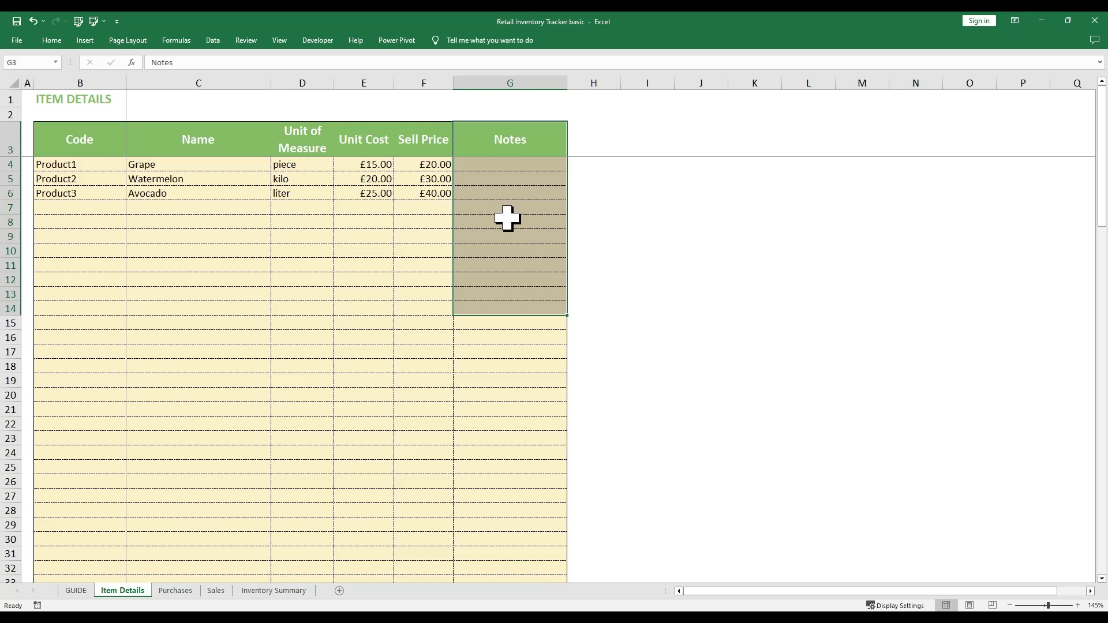
{"action": "scroll", "coordinate": [507, 218], "scroll_direction": "down", "scroll_amount": 2}
{"action": "scroll", "coordinate": [497, 225], "scroll_direction": "up", "scroll_amount": 2}
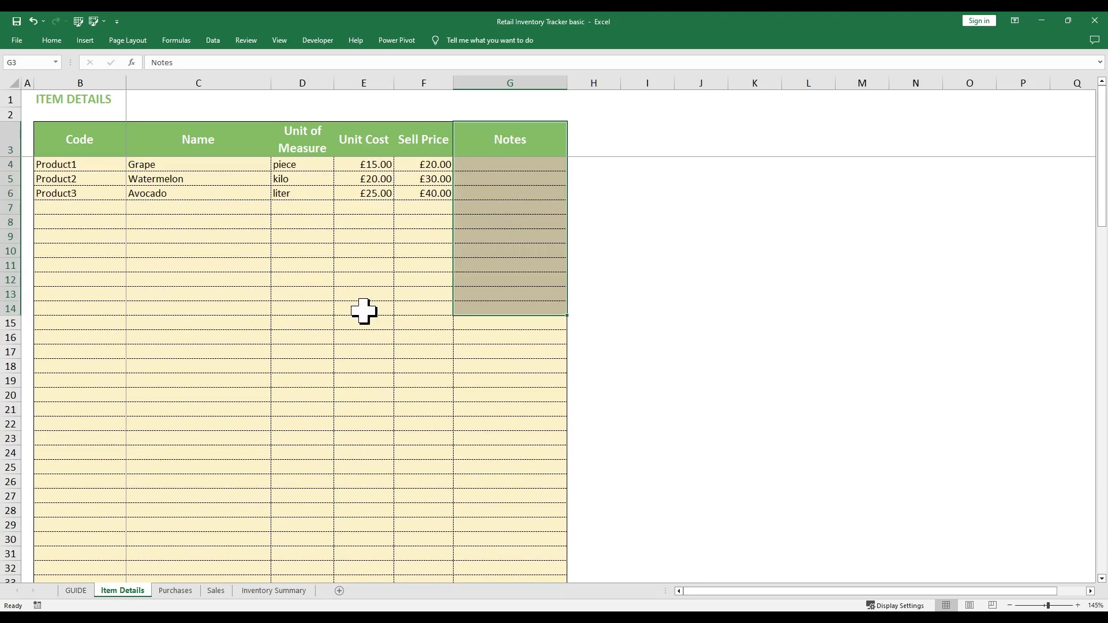
Compare the Purchases sheet's codes, names and totals against the Item Details item list
{"action": "left_click", "coordinate": [173, 592]}
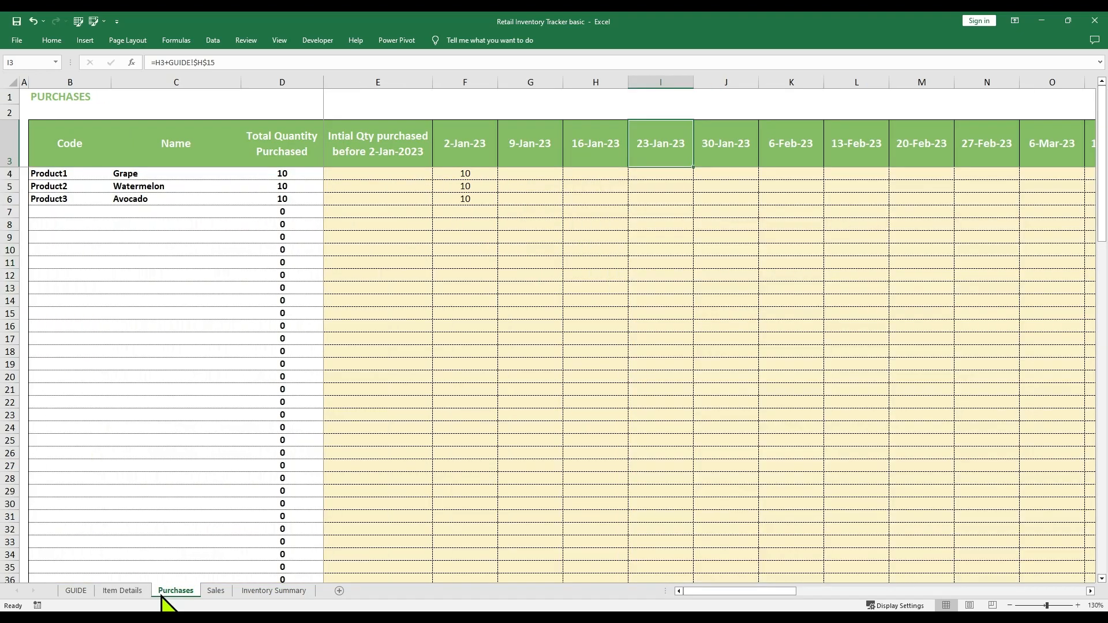
{"action": "left_click_drag", "start_coordinate": [82, 156], "coordinate": [92, 236]}
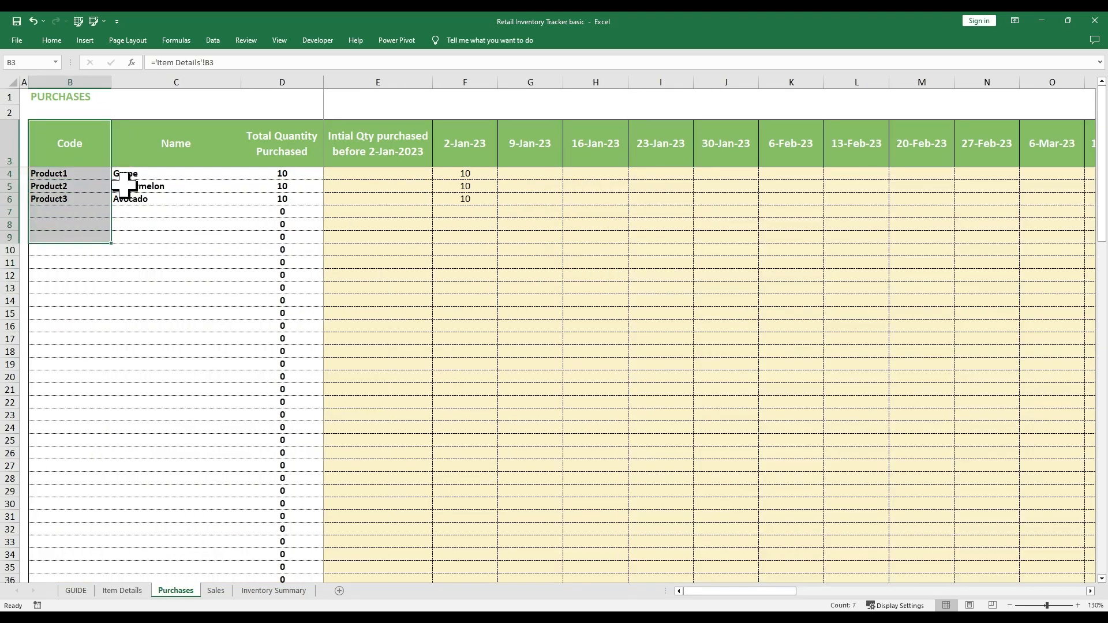
{"action": "left_click_drag", "start_coordinate": [144, 163], "coordinate": [164, 263]}
{"action": "left_click_drag", "start_coordinate": [266, 160], "coordinate": [260, 234]}
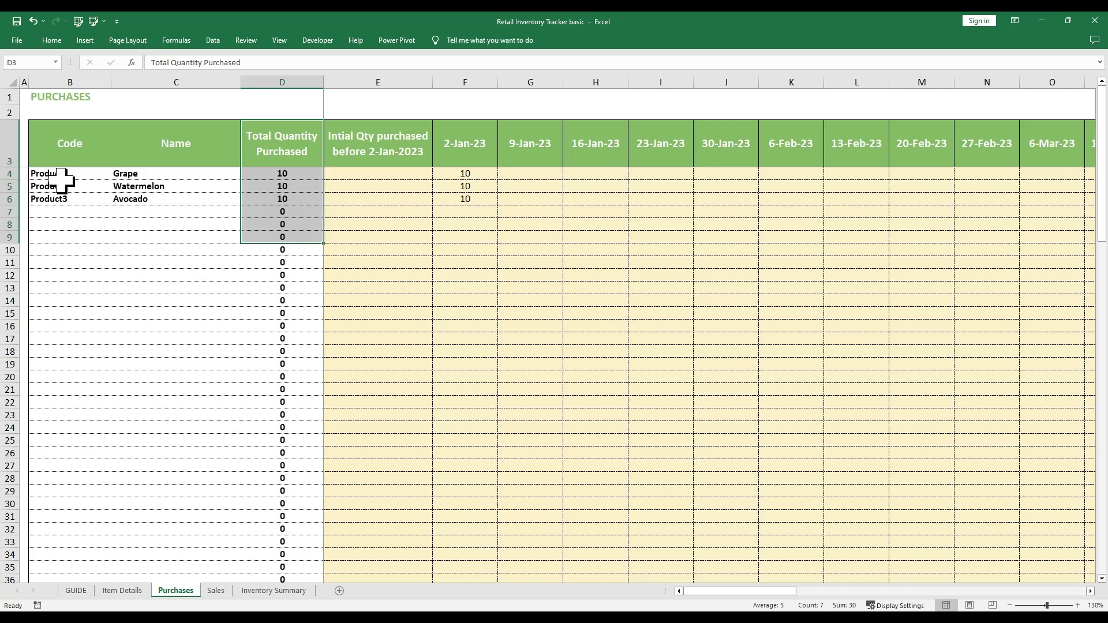
{"action": "left_click_drag", "start_coordinate": [63, 177], "coordinate": [304, 336]}
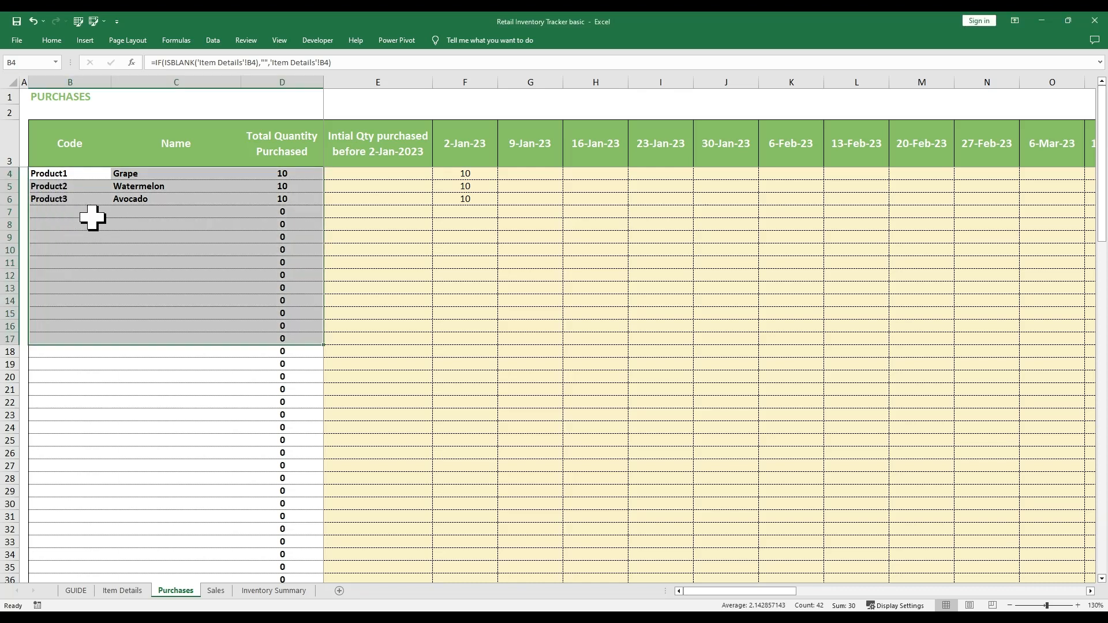
{"action": "left_click", "coordinate": [136, 591]}
{"action": "left_click_drag", "start_coordinate": [96, 167], "coordinate": [237, 388]}
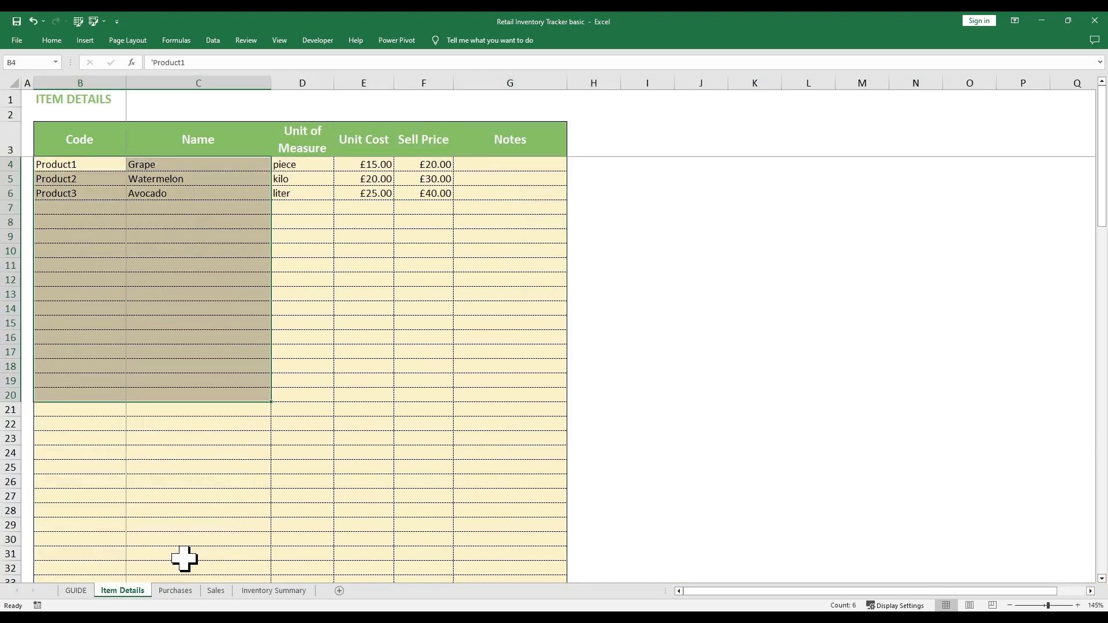
{"action": "left_click", "coordinate": [175, 591]}
Inspect Grape's SUM total in D4 and the 2-Jan-23 and 9-Jan-23 purchase cells
{"action": "left_click", "coordinate": [298, 173]}
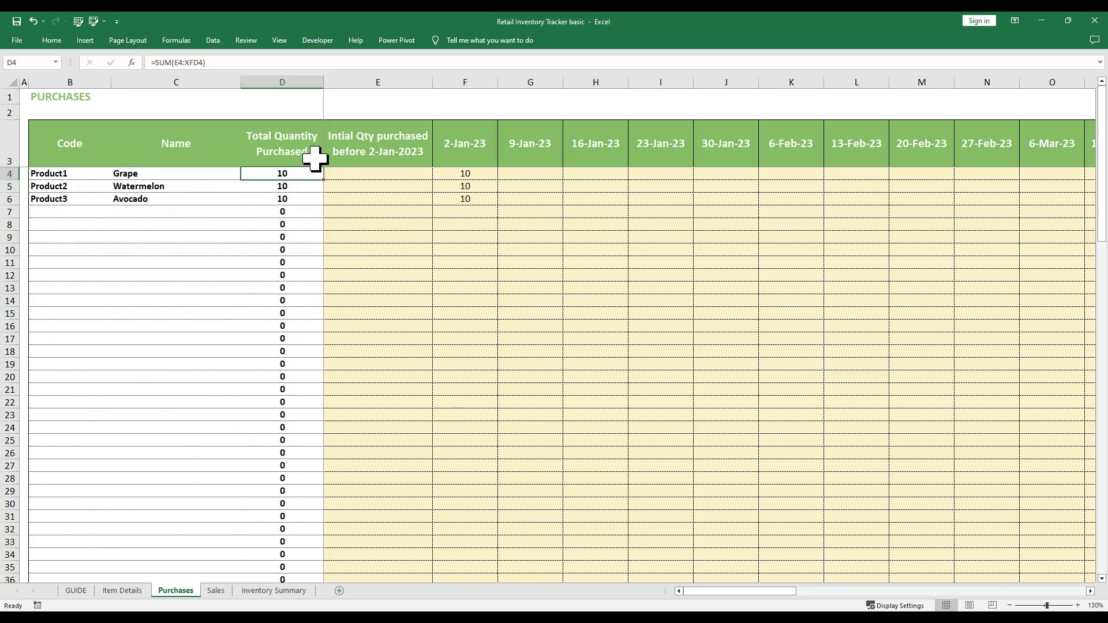
{"action": "left_click_drag", "start_coordinate": [310, 154], "coordinate": [1081, 349]}
{"action": "left_click", "coordinate": [303, 175]}
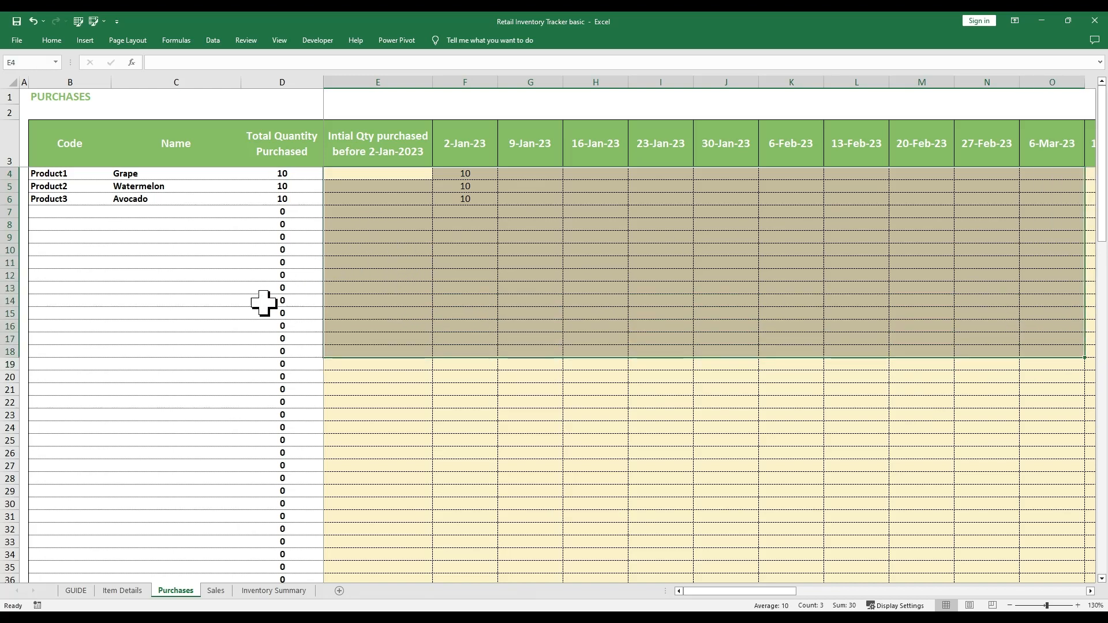
{"action": "left_click", "coordinate": [443, 203]}
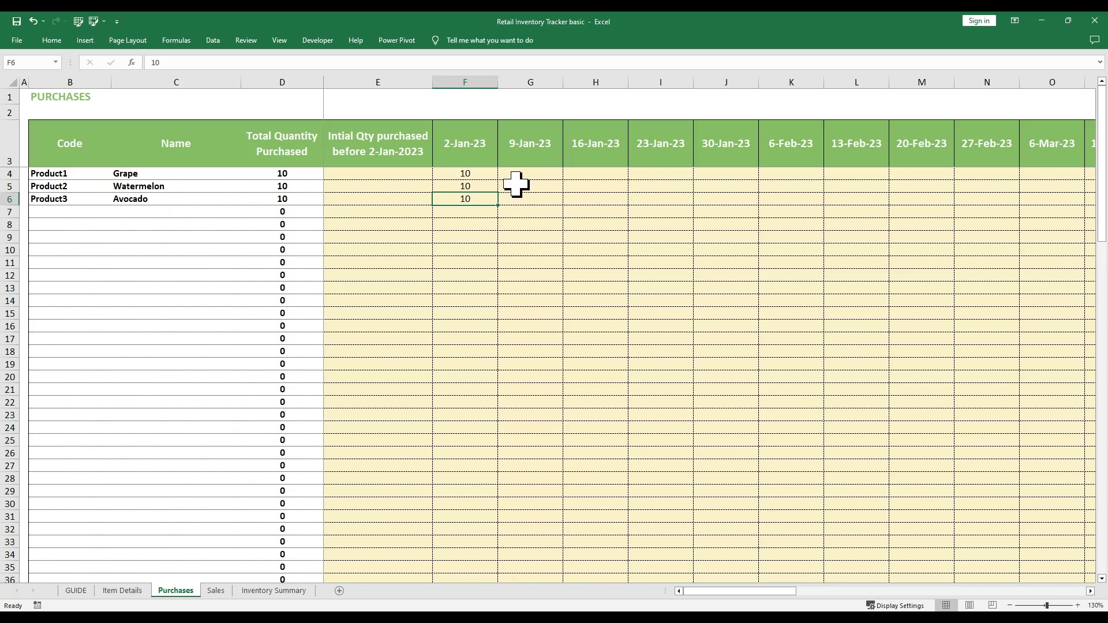
{"action": "left_click", "coordinate": [483, 174]}
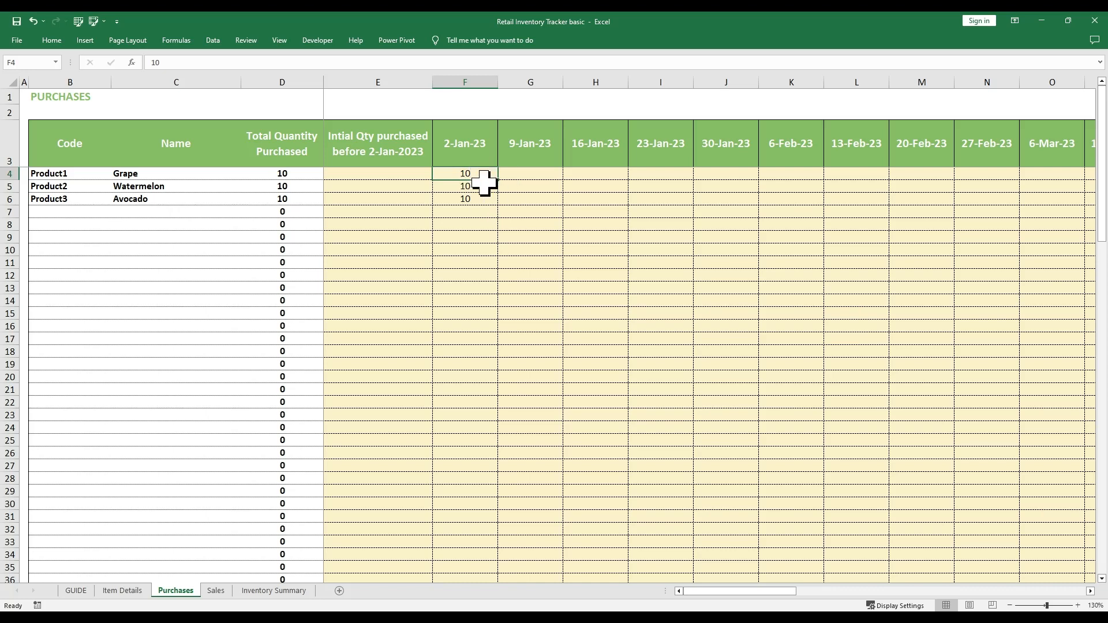
{"action": "left_click", "coordinate": [545, 175]}
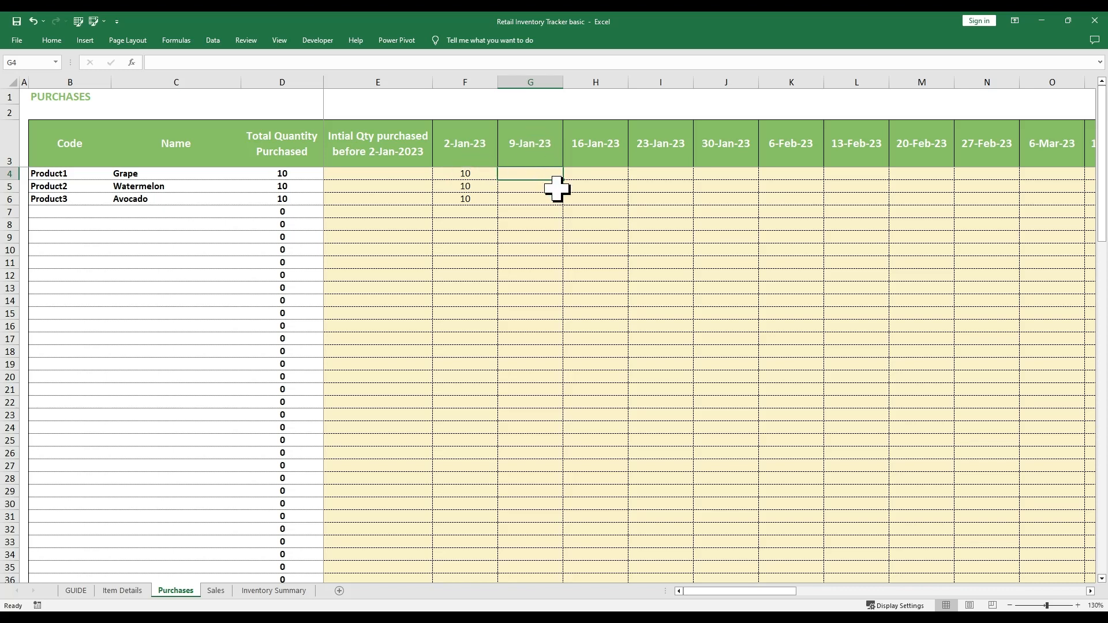
Enter 5 for Grape on 9-Jan-23 and check D4 sums the weekly purchases
{"action": "type", "text": "5"}
{"action": "key", "text": "Return"}
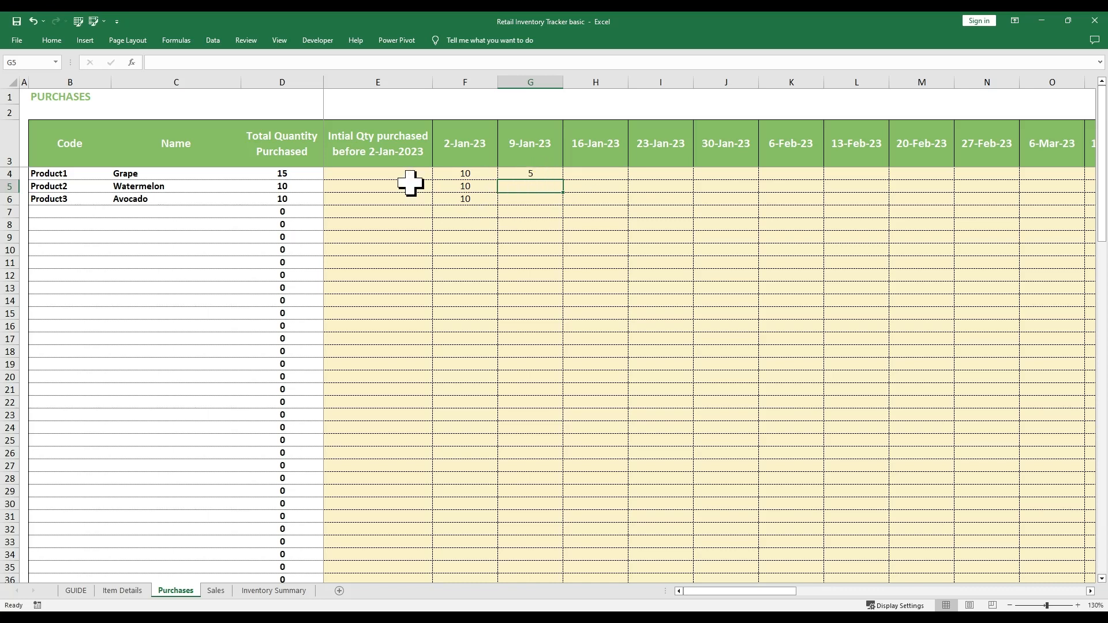
{"action": "left_click", "coordinate": [307, 172]}
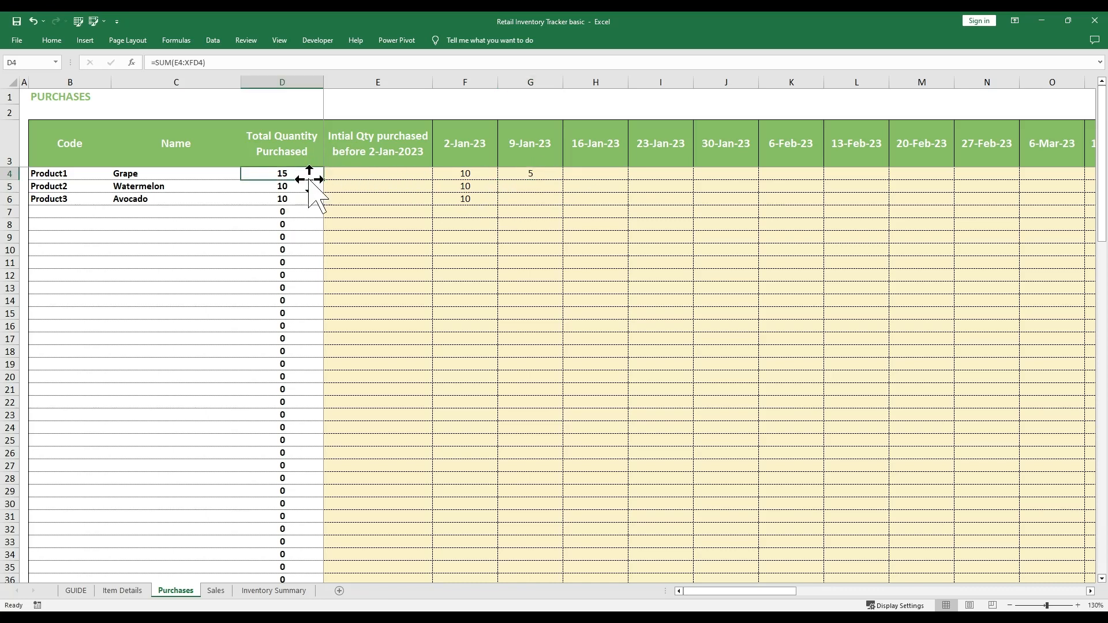
{"action": "left_click_drag", "start_coordinate": [302, 174], "coordinate": [300, 196]}
{"action": "left_click", "coordinate": [298, 174]}
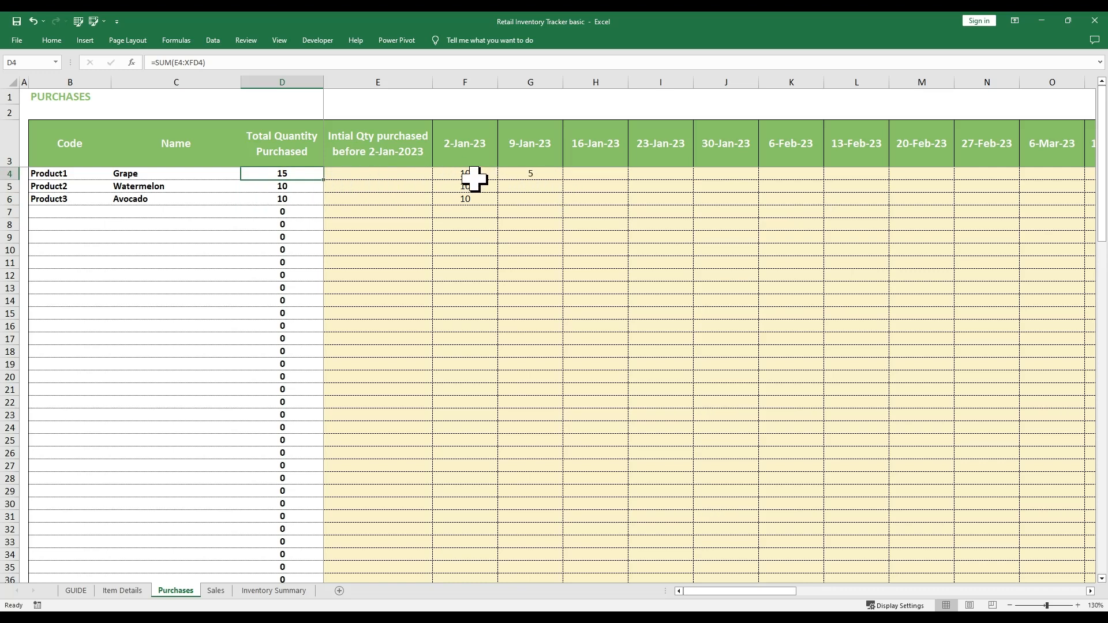
{"action": "left_click_drag", "start_coordinate": [470, 176], "coordinate": [529, 176]}
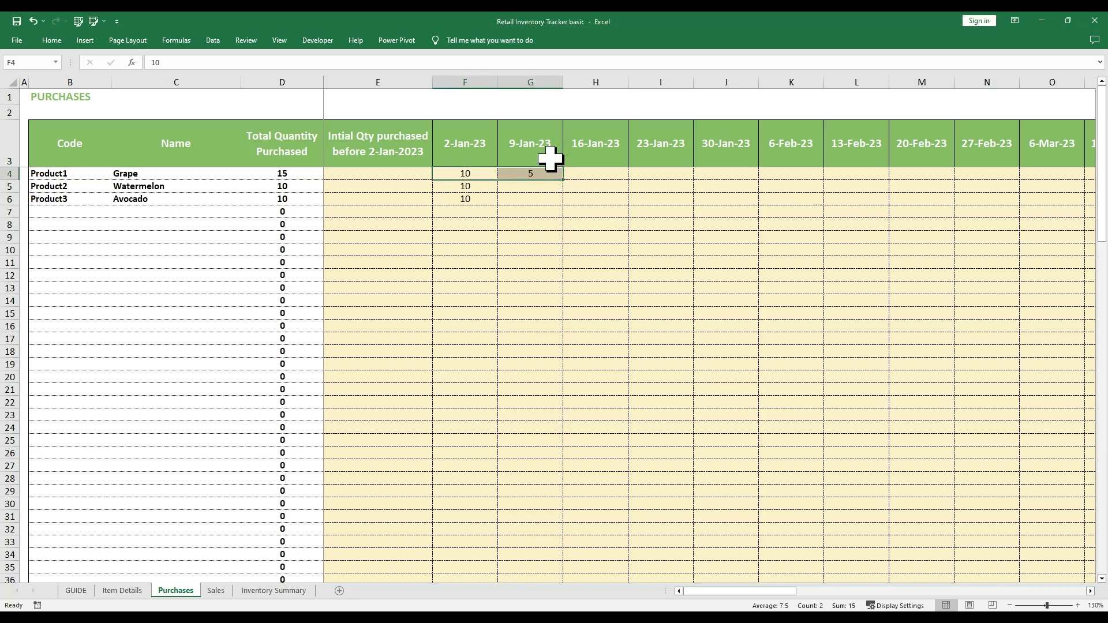
Check the weekly date header formulas from 2-Jan-23 to 13-Feb-23, then bring up Sales
{"action": "left_click", "coordinate": [531, 159]}
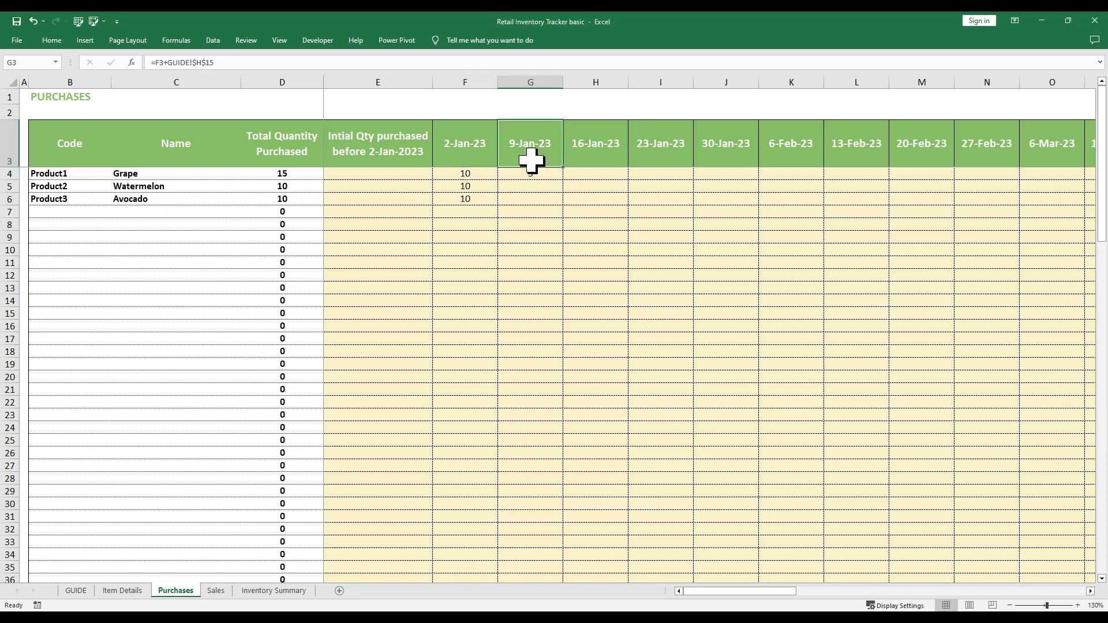
{"action": "left_click_drag", "start_coordinate": [482, 159], "coordinate": [513, 157]}
{"action": "left_click", "coordinate": [483, 162]}
{"action": "left_click", "coordinate": [534, 157]}
{"action": "left_click", "coordinate": [492, 155]}
{"action": "left_click", "coordinate": [524, 154]}
{"action": "left_click", "coordinate": [621, 161]}
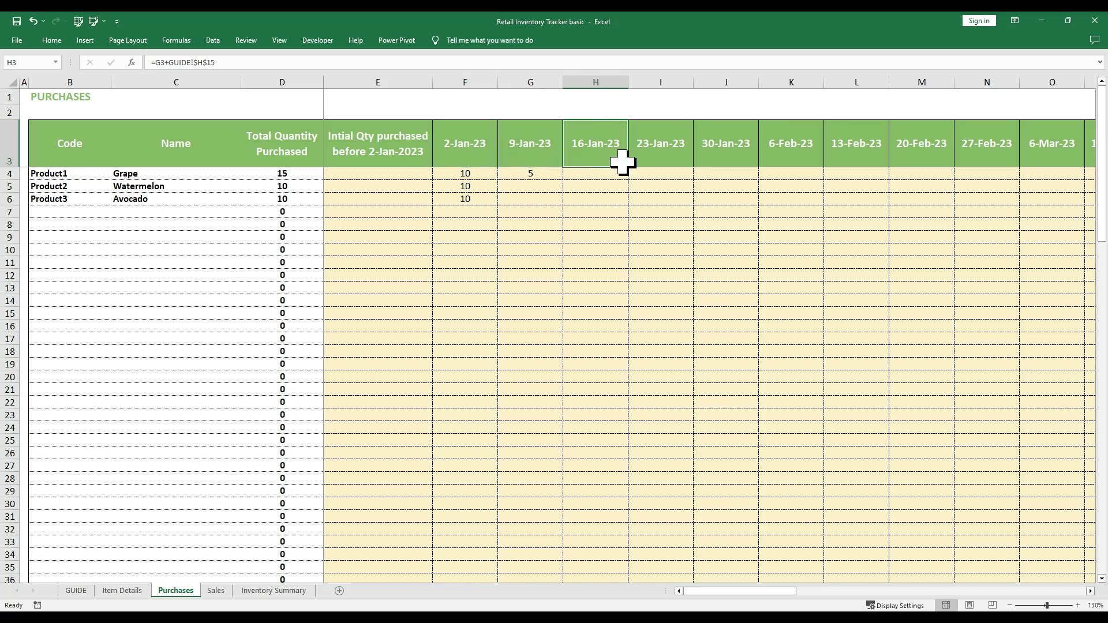
{"action": "left_click", "coordinate": [681, 157]}
{"action": "left_click", "coordinate": [729, 156]}
{"action": "left_click", "coordinate": [805, 156]}
{"action": "left_click", "coordinate": [845, 155]}
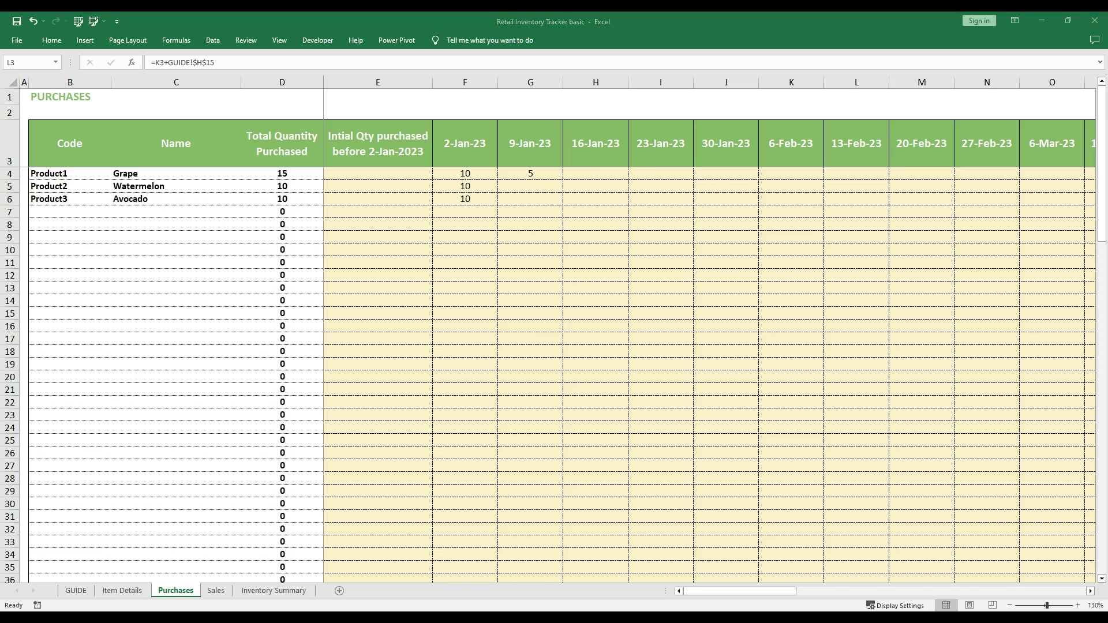
{"action": "left_click", "coordinate": [222, 593]}
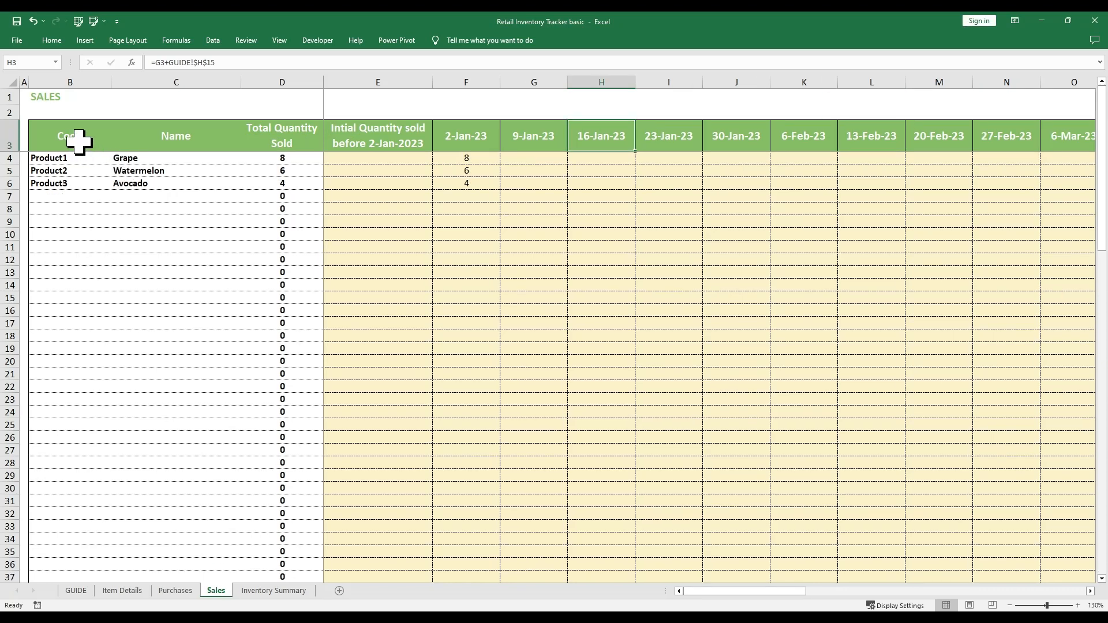
Highlight the Sales product codes and names, totals sold and weekly sales entry area
{"action": "left_click_drag", "start_coordinate": [79, 141], "coordinate": [302, 242]}
{"action": "left_click", "coordinate": [466, 138]}
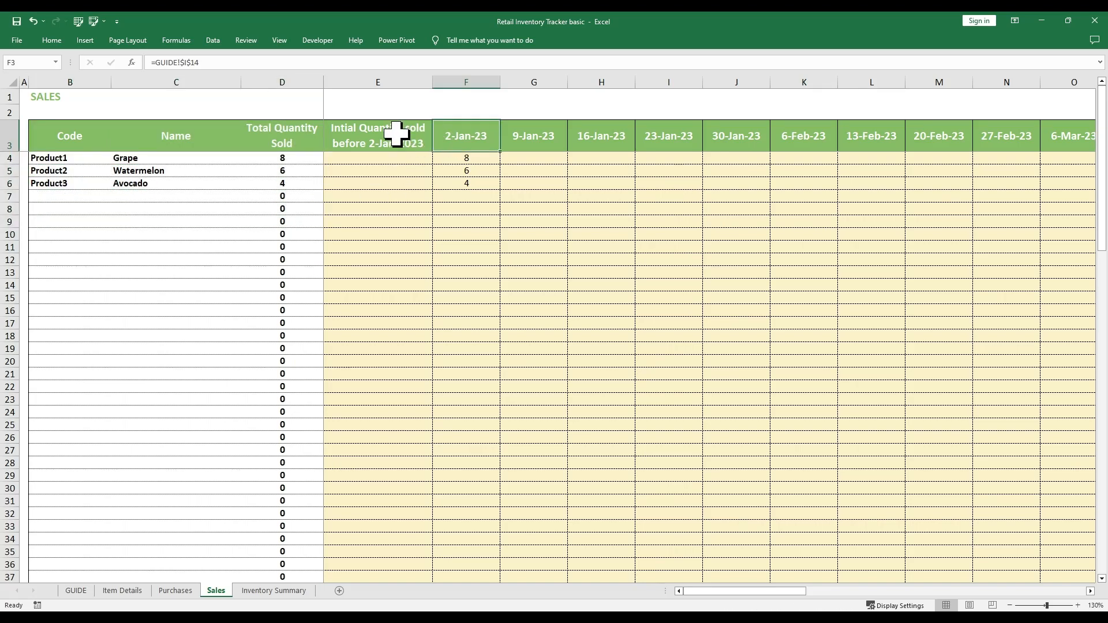
{"action": "left_click_drag", "start_coordinate": [527, 141], "coordinate": [884, 282]}
{"action": "left_click", "coordinate": [750, 183]}
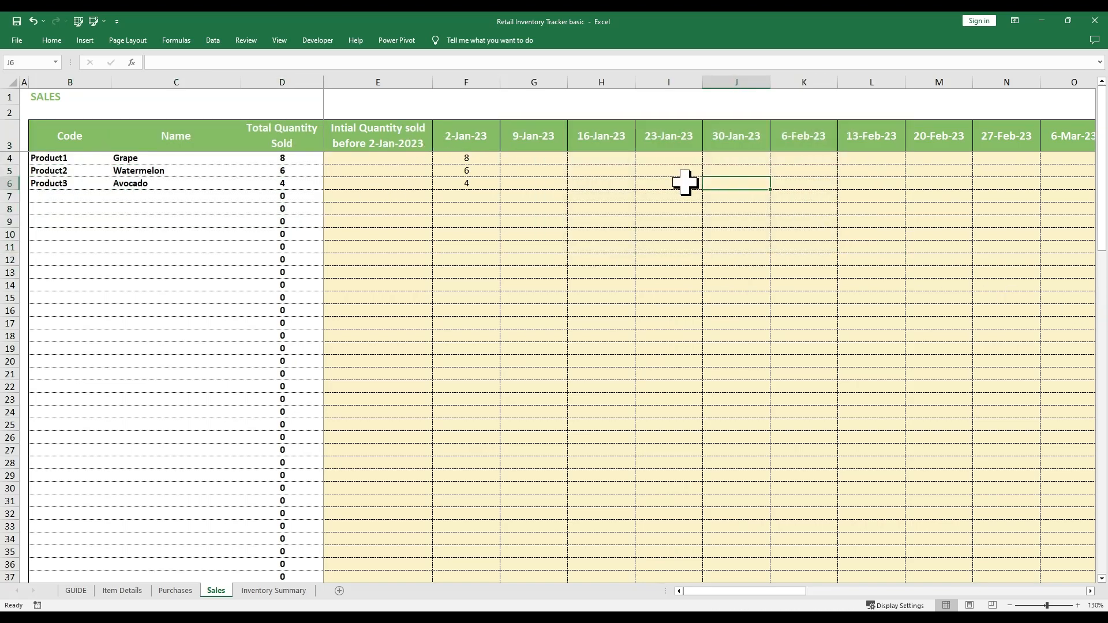
Compare the Sales 2-Jan-23 and 9-Jan-23 header formulas with Purchases, then open Inventory Summary
{"action": "left_click", "coordinate": [456, 146]}
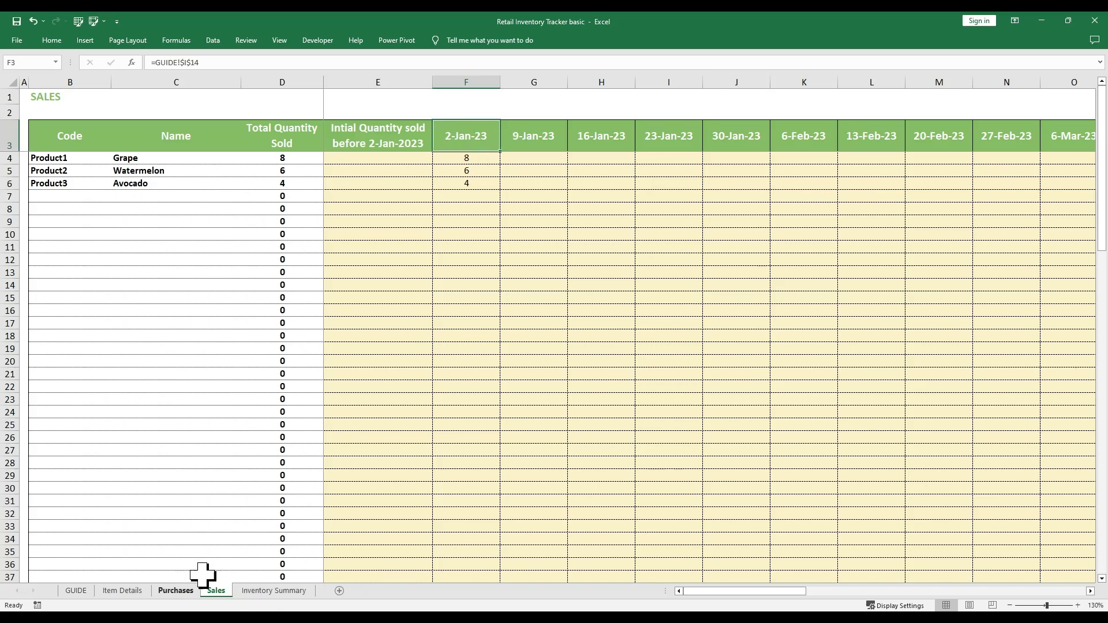
{"action": "left_click", "coordinate": [525, 141]}
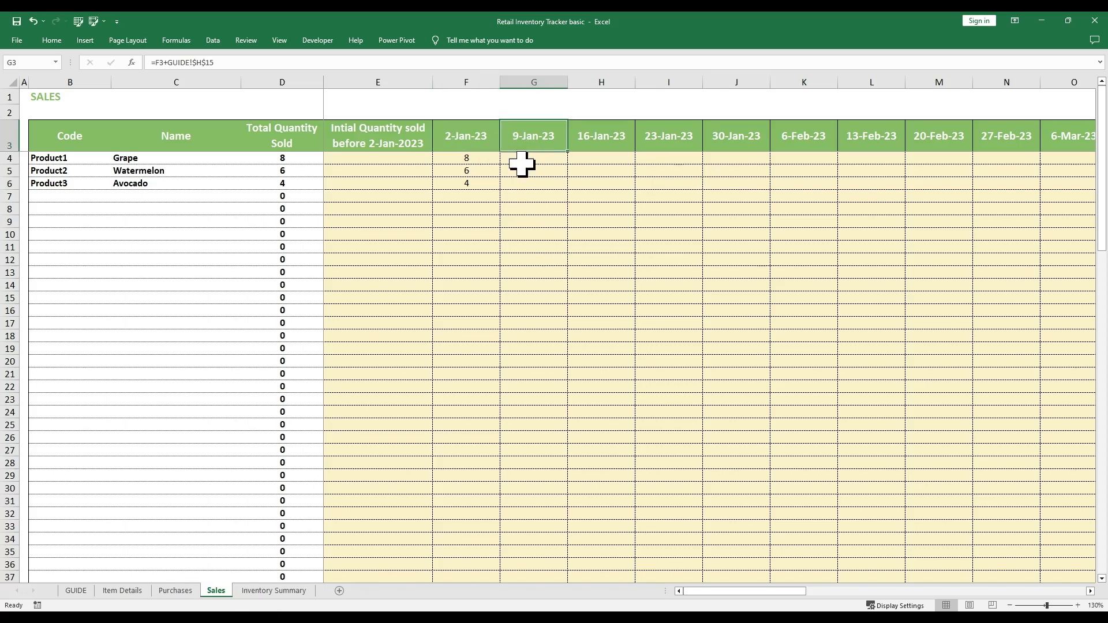
{"action": "left_click", "coordinate": [176, 592]}
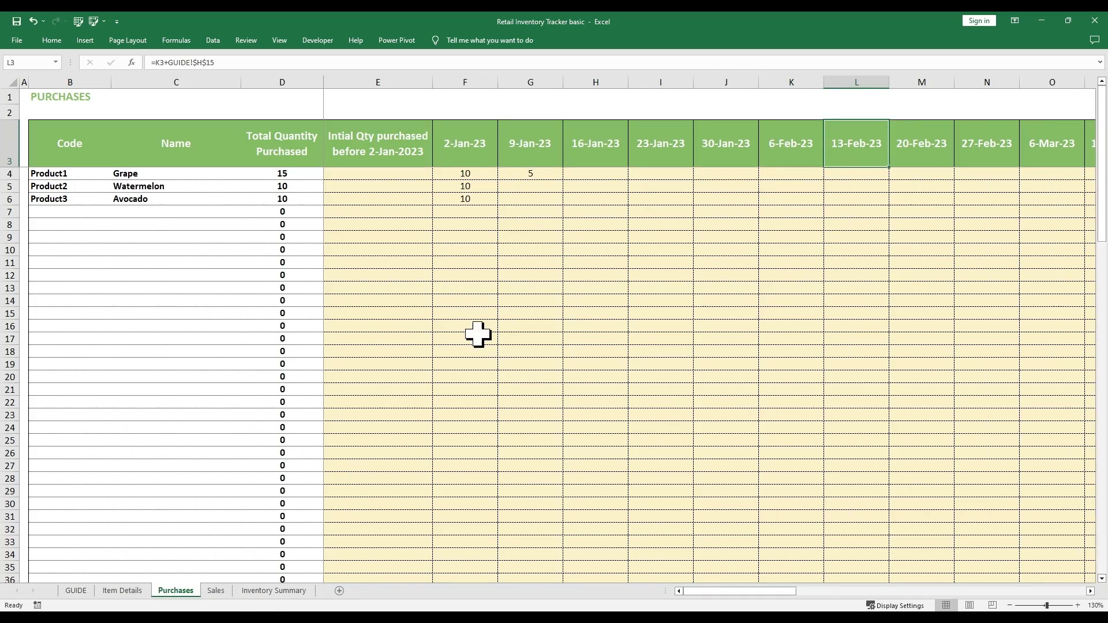
{"action": "left_click", "coordinate": [216, 591]}
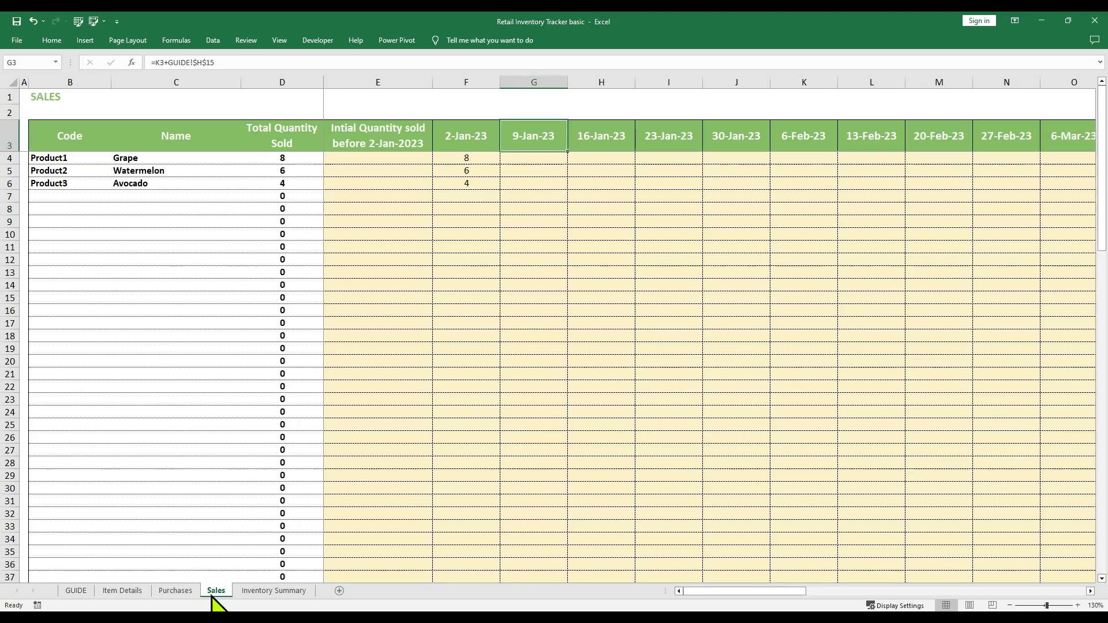
{"action": "left_click", "coordinate": [485, 136]}
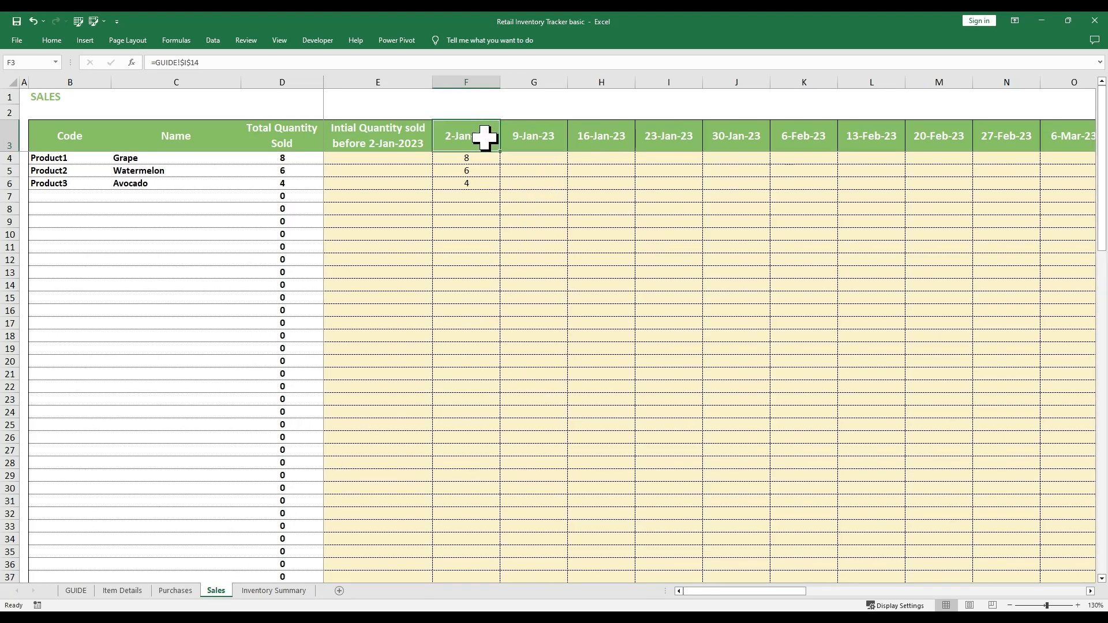
{"action": "scroll", "coordinate": [527, 165], "scroll_direction": "up", "scroll_amount": 2, "text": "ctrl"}
{"action": "left_click", "coordinate": [639, 154]}
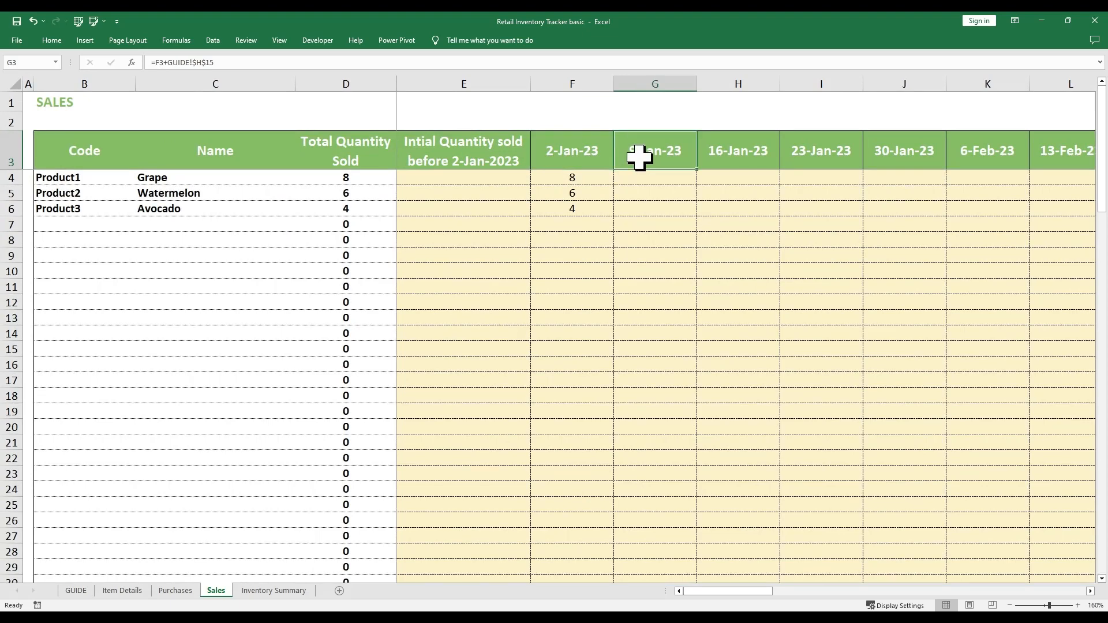
{"action": "left_click", "coordinate": [594, 157]}
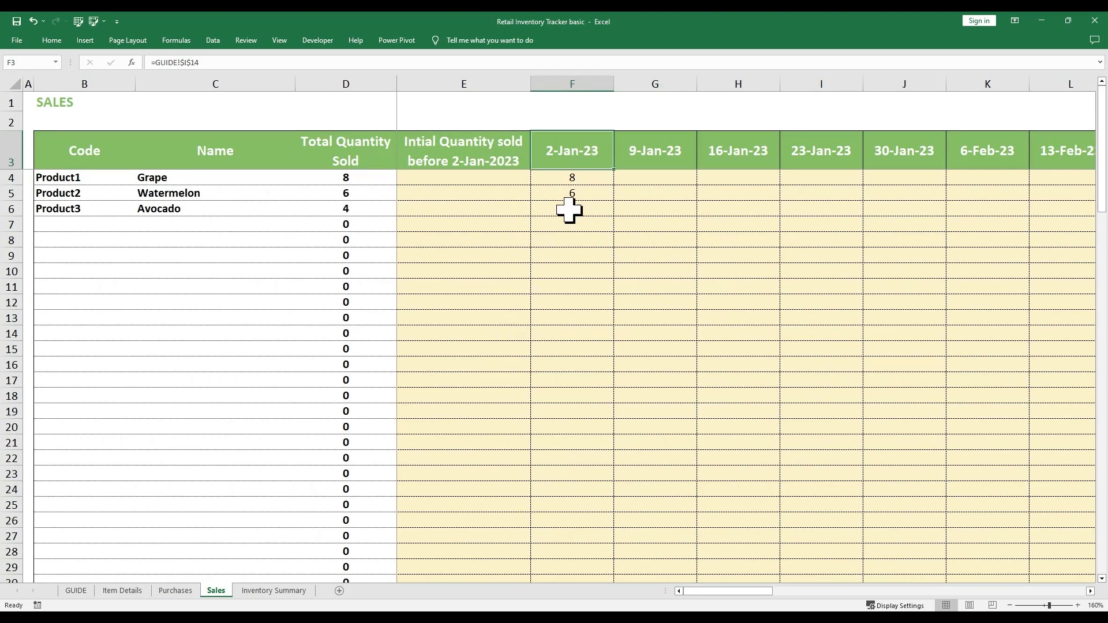
{"action": "scroll", "coordinate": [589, 186], "scroll_direction": "up", "scroll_amount": 2, "text": "ctrl"}
{"action": "scroll", "coordinate": [686, 217], "scroll_direction": "down", "scroll_amount": 1, "text": "ctrl"}
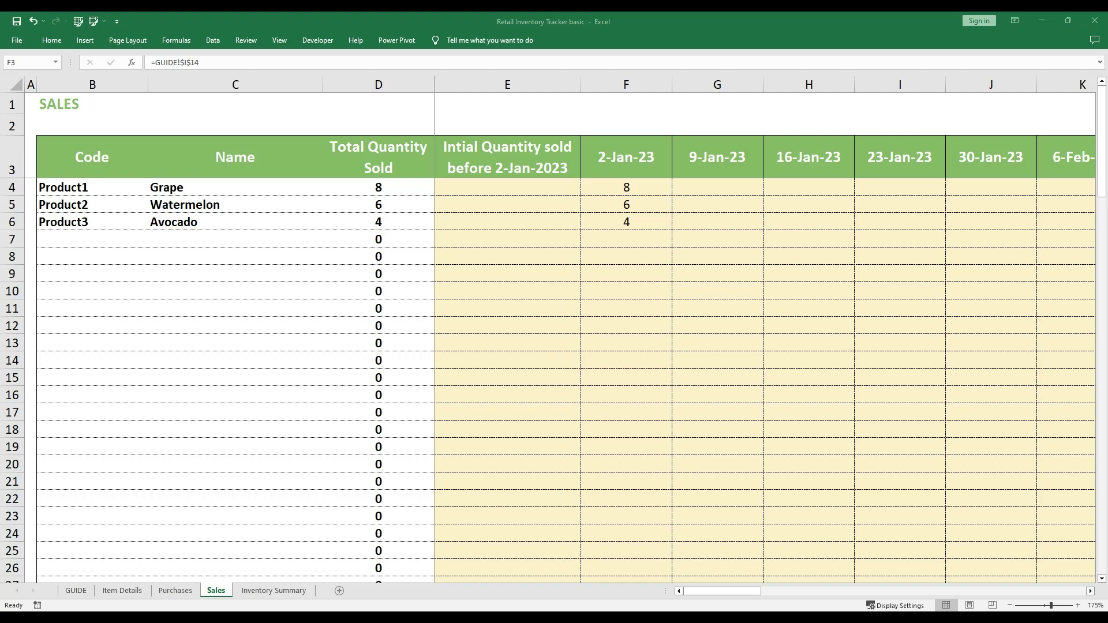
{"action": "left_click", "coordinate": [273, 590]}
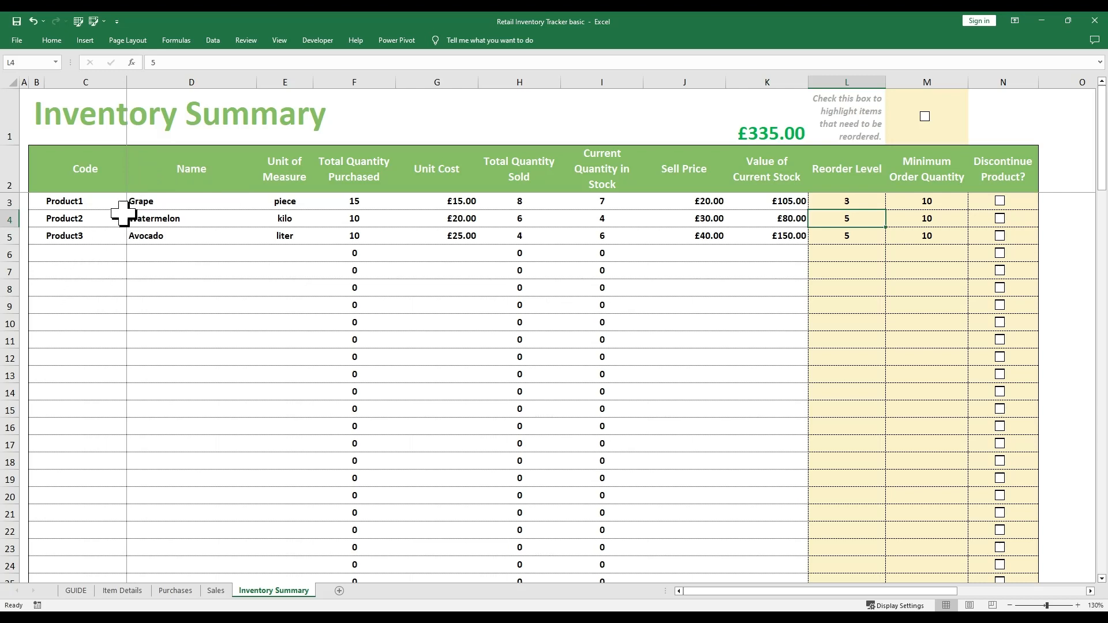
{"action": "left_click", "coordinate": [73, 200]}
{"action": "left_click", "coordinate": [82, 168]}
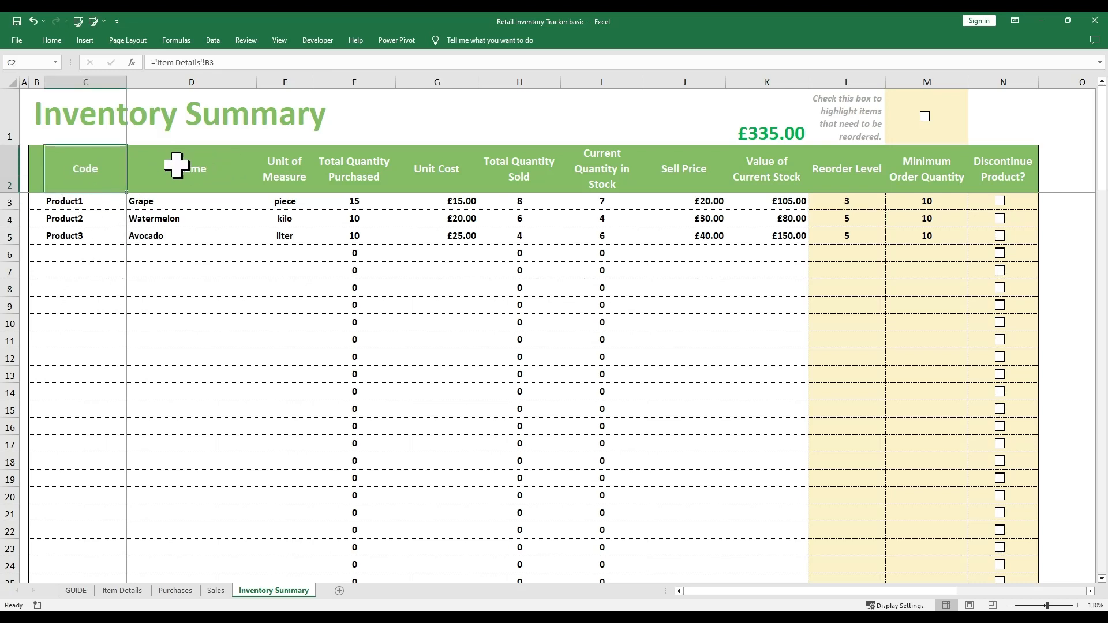
{"action": "left_click", "coordinate": [185, 168]}
{"action": "left_click_drag", "start_coordinate": [289, 173], "coordinate": [490, 306]}
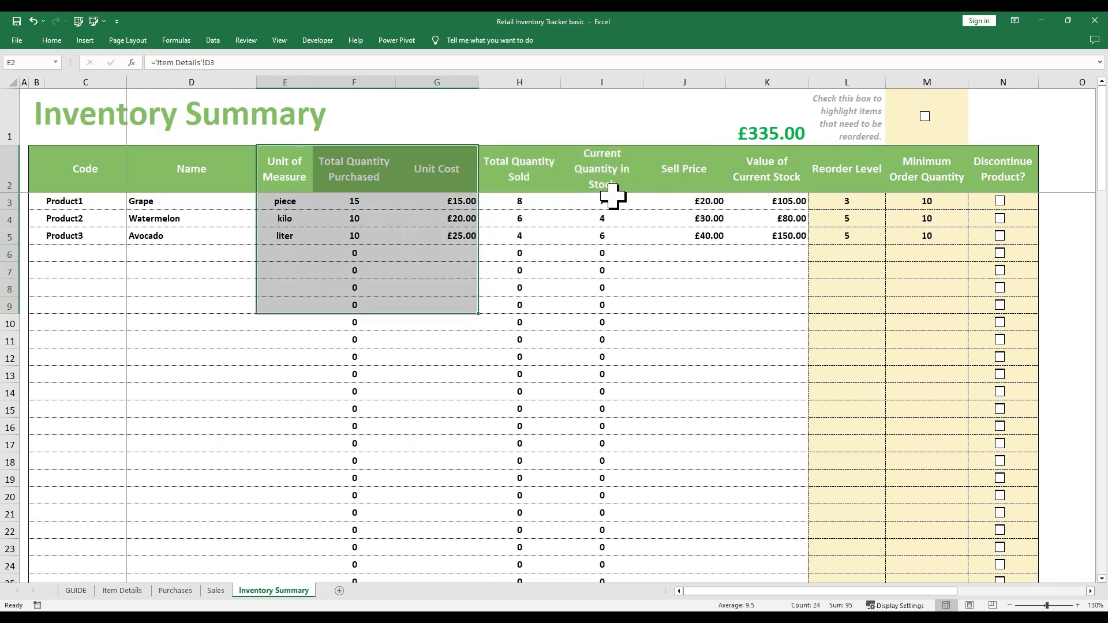
{"action": "left_click_drag", "start_coordinate": [619, 177], "coordinate": [595, 370]}
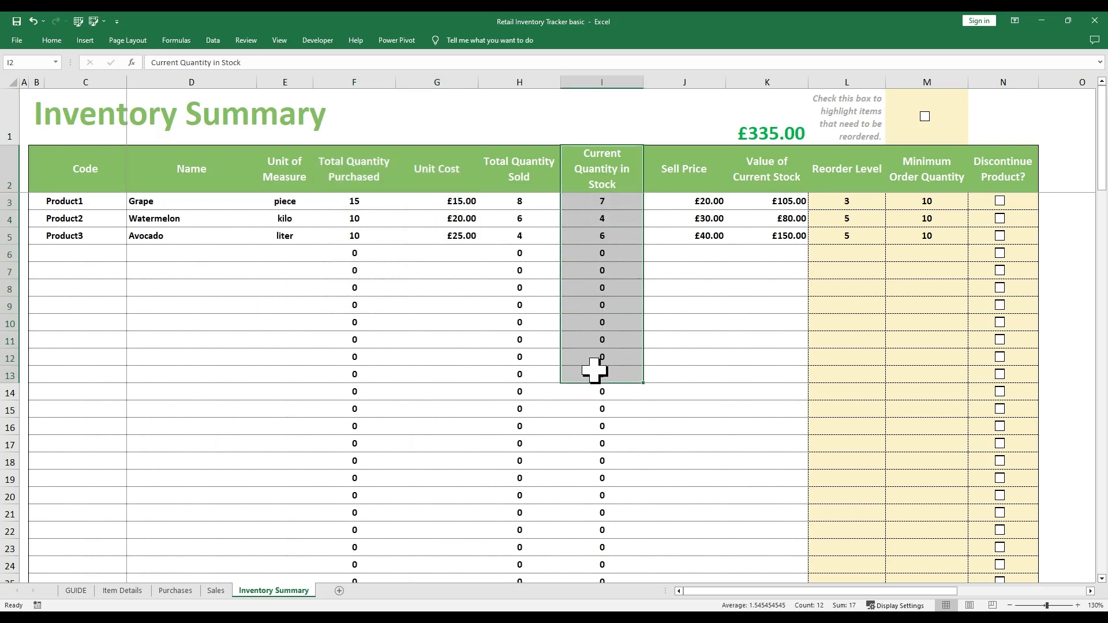
{"action": "left_click", "coordinate": [590, 205]}
{"action": "left_click", "coordinate": [351, 205]}
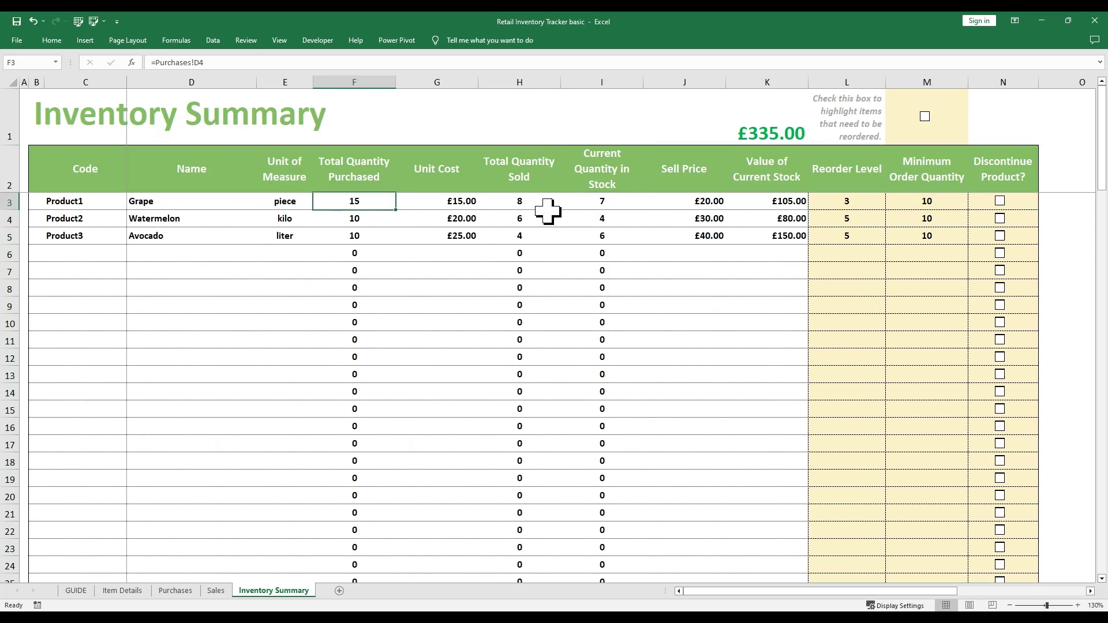
{"action": "left_click", "coordinate": [510, 208]}
{"action": "left_click", "coordinate": [588, 204]}
{"action": "double_click", "coordinate": [587, 204]}
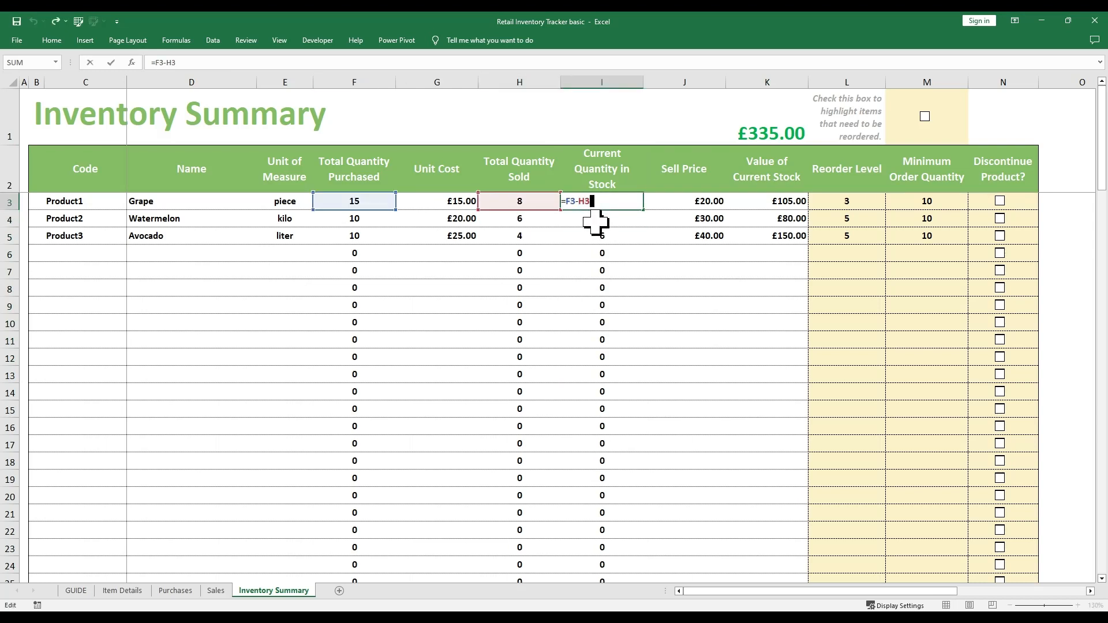
{"action": "key", "text": "ctrl+Return"}
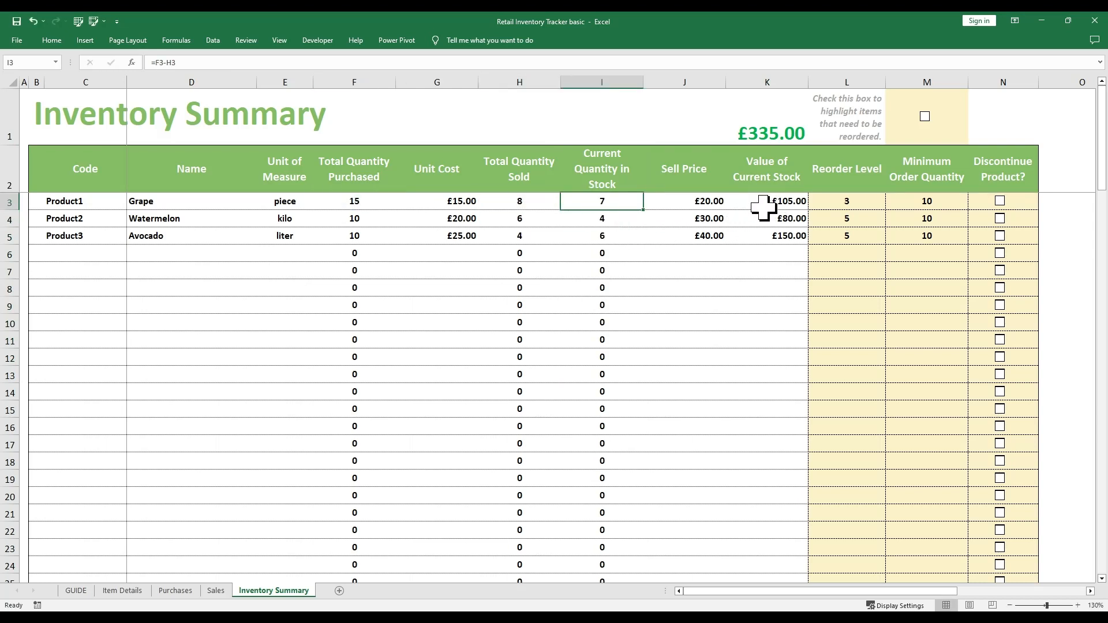
{"action": "left_click", "coordinate": [763, 207]}
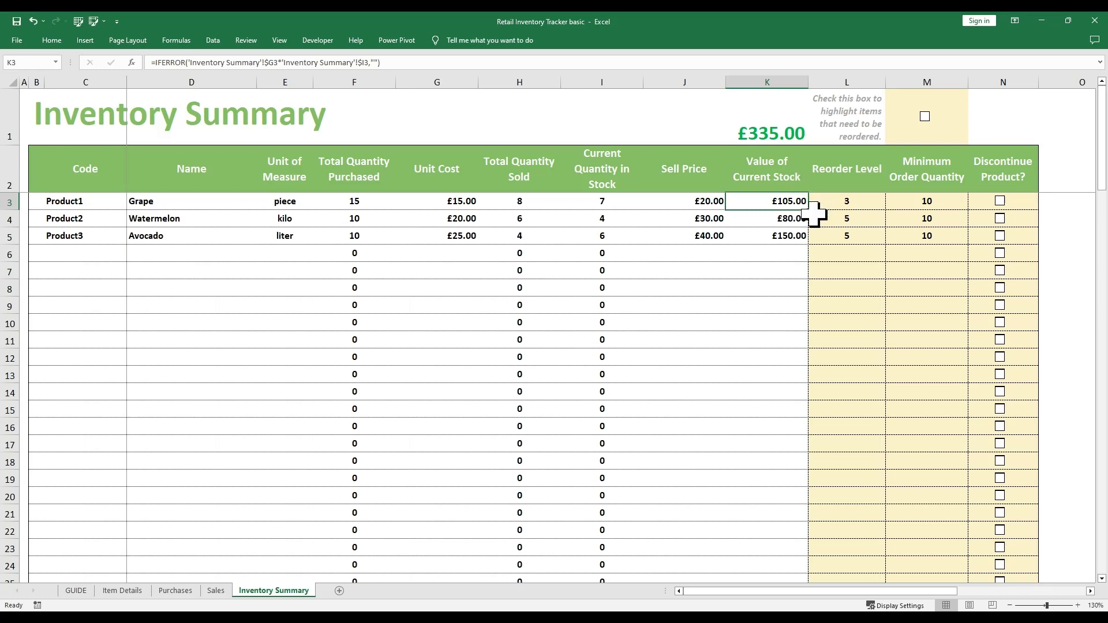
{"action": "key", "text": "F2"}
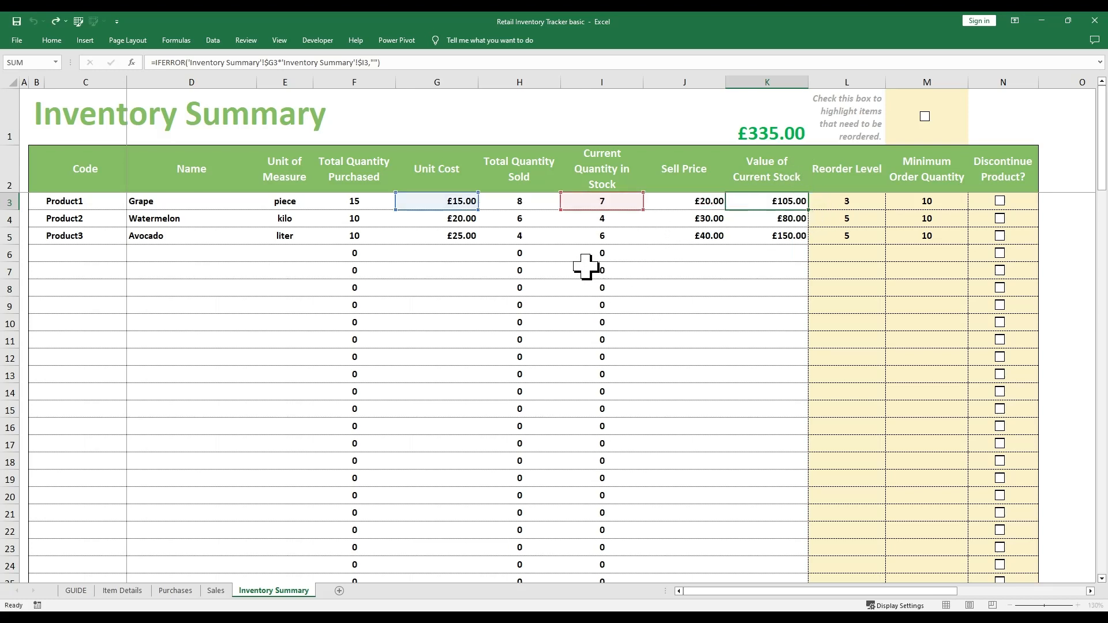
{"action": "key", "text": "Escape"}
{"action": "left_click", "coordinate": [459, 205]}
{"action": "left_click", "coordinate": [612, 202], "text": "ctrl"}
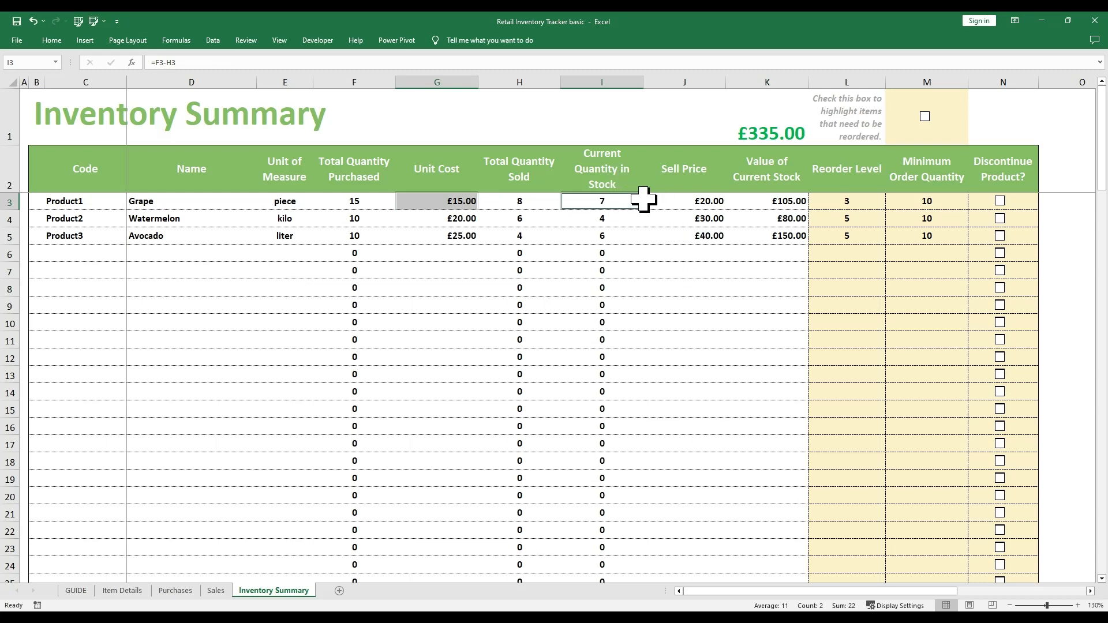
{"action": "left_click", "coordinate": [782, 203]}
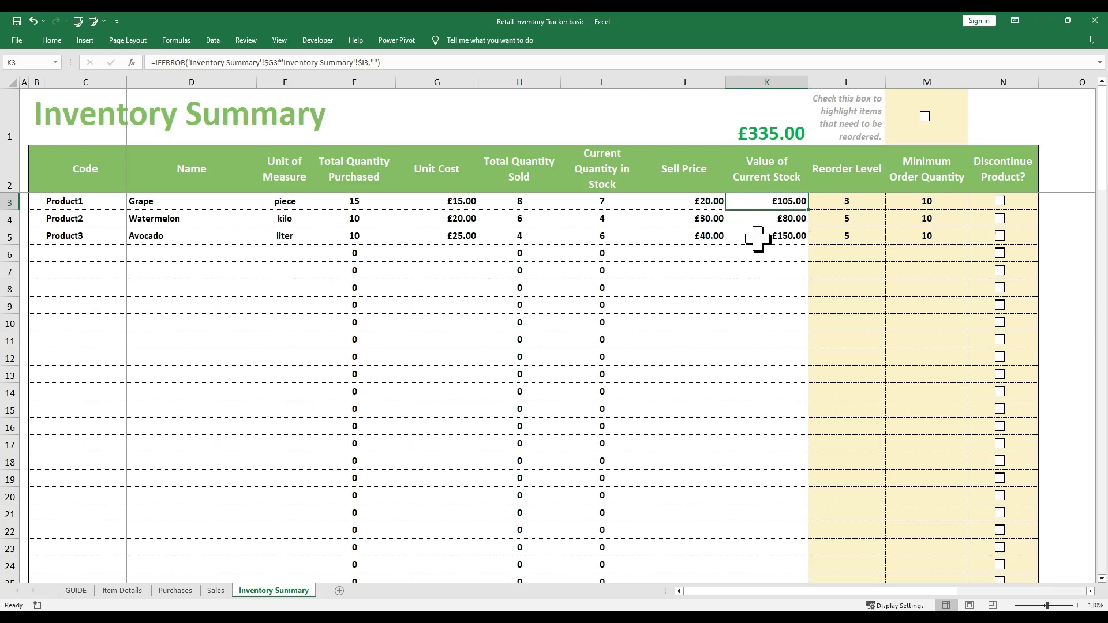
{"action": "left_click", "coordinate": [751, 126]}
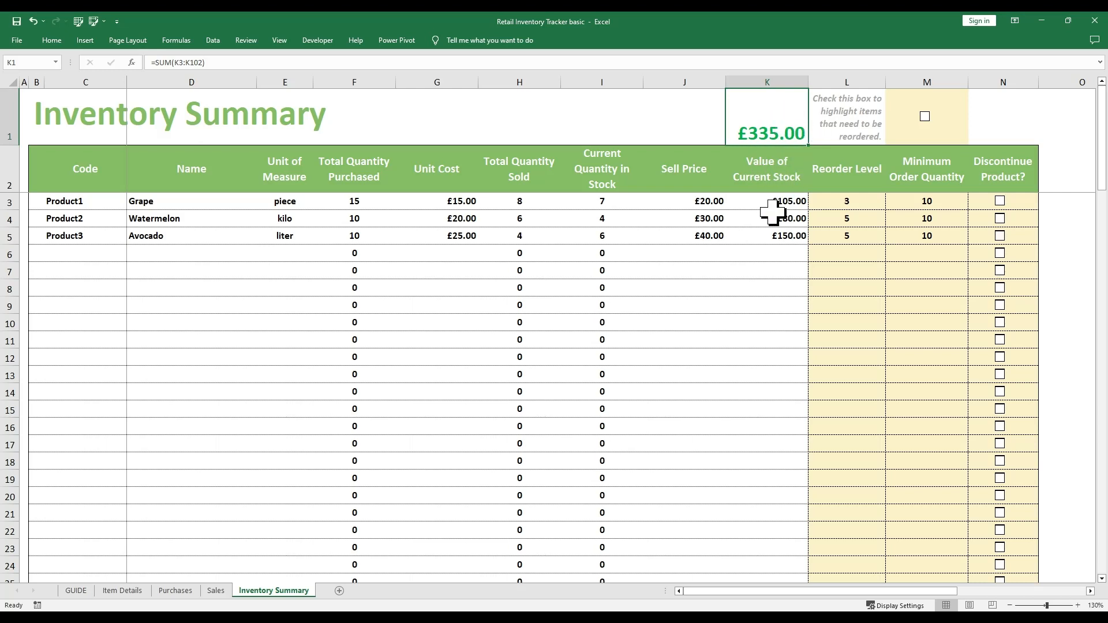
{"action": "left_click_drag", "start_coordinate": [765, 203], "coordinate": [767, 528]}
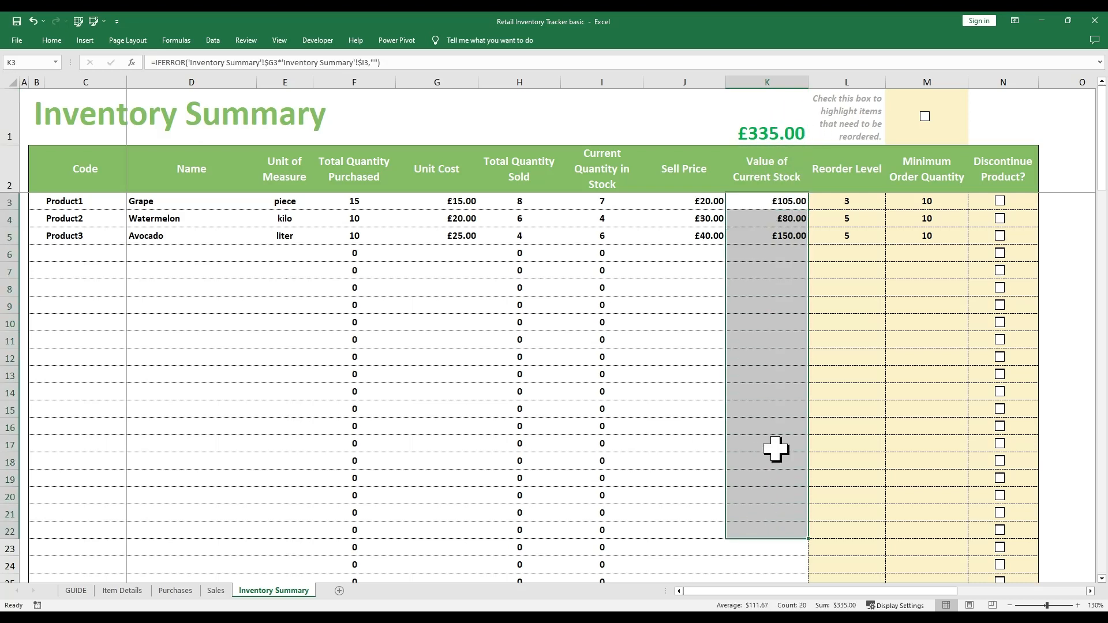
{"action": "left_click", "coordinate": [781, 130]}
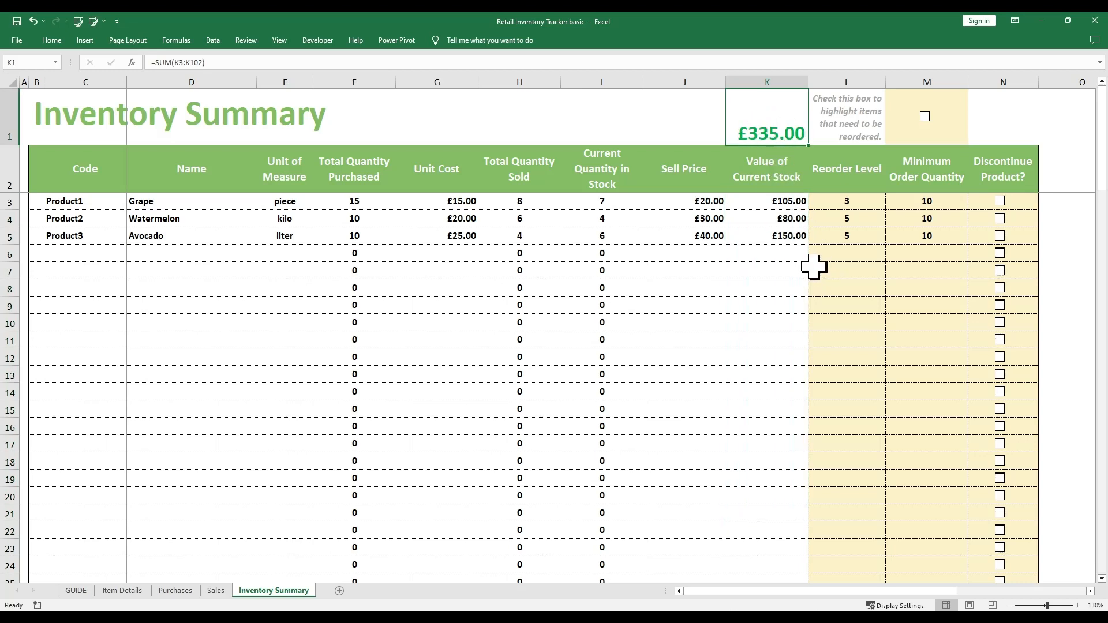
{"action": "left_click", "coordinate": [851, 181]}
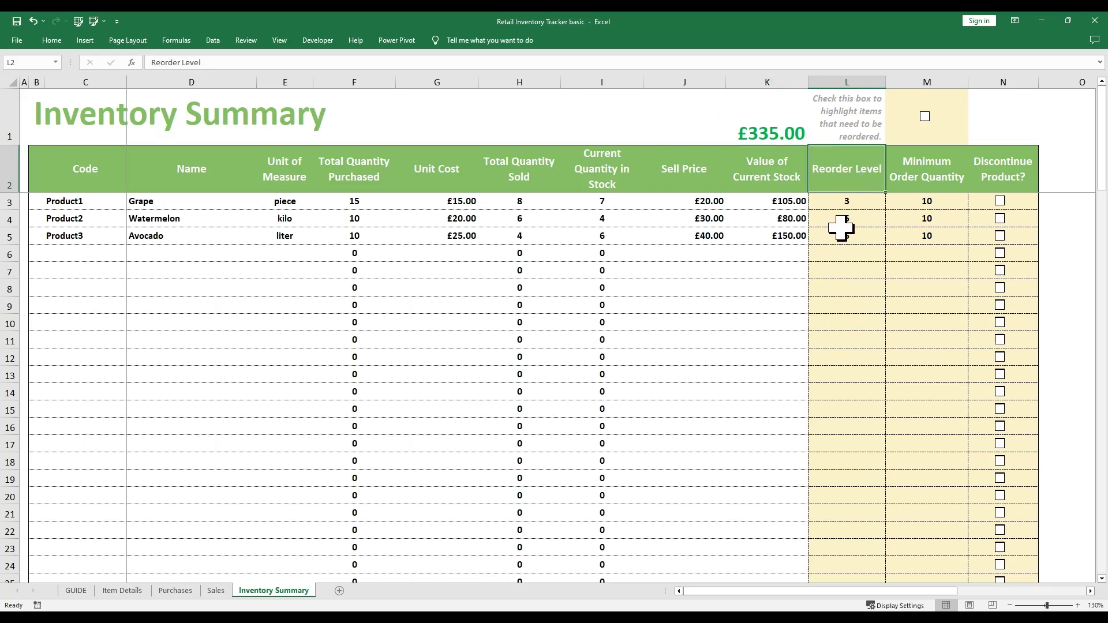
Zoom in and compare Product1's current quantity formula with its reorder level of 3
{"action": "left_click", "coordinate": [851, 202]}
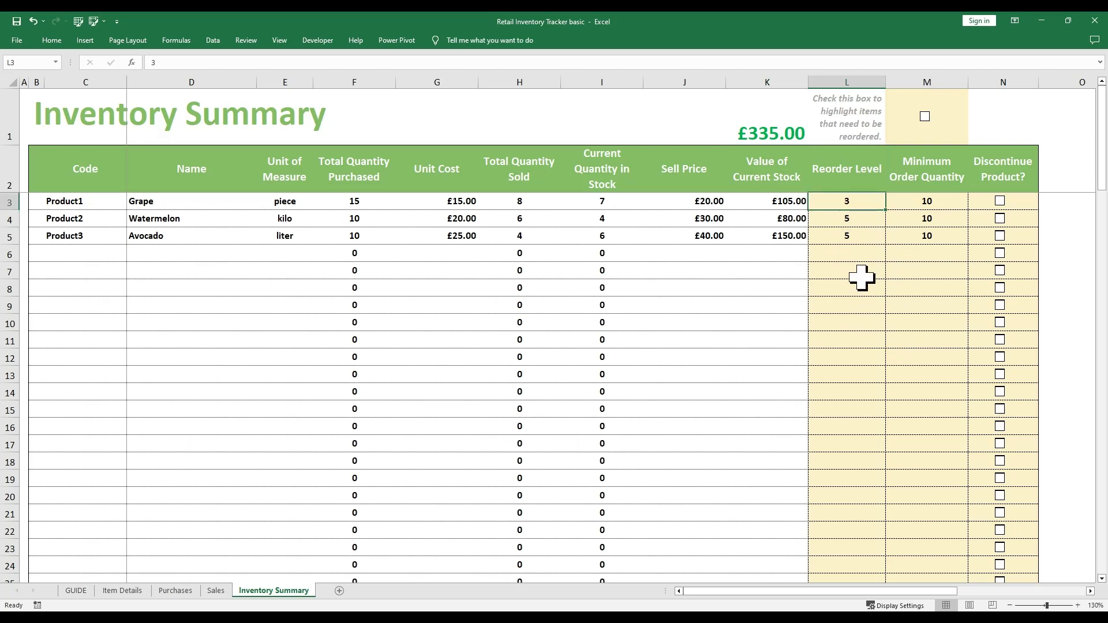
{"action": "scroll", "coordinate": [855, 282], "scroll_direction": "up", "scroll_amount": 3}
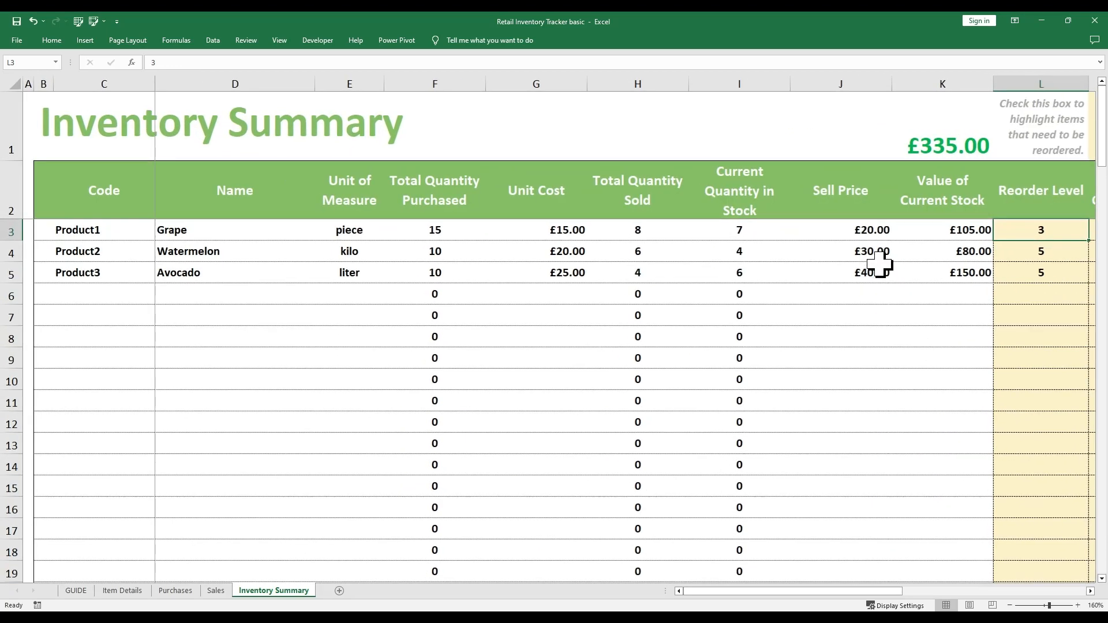
{"action": "left_click_drag", "start_coordinate": [788, 591], "coordinate": [819, 591]}
{"action": "scroll", "coordinate": [572, 286], "scroll_direction": "up", "scroll_amount": 1}
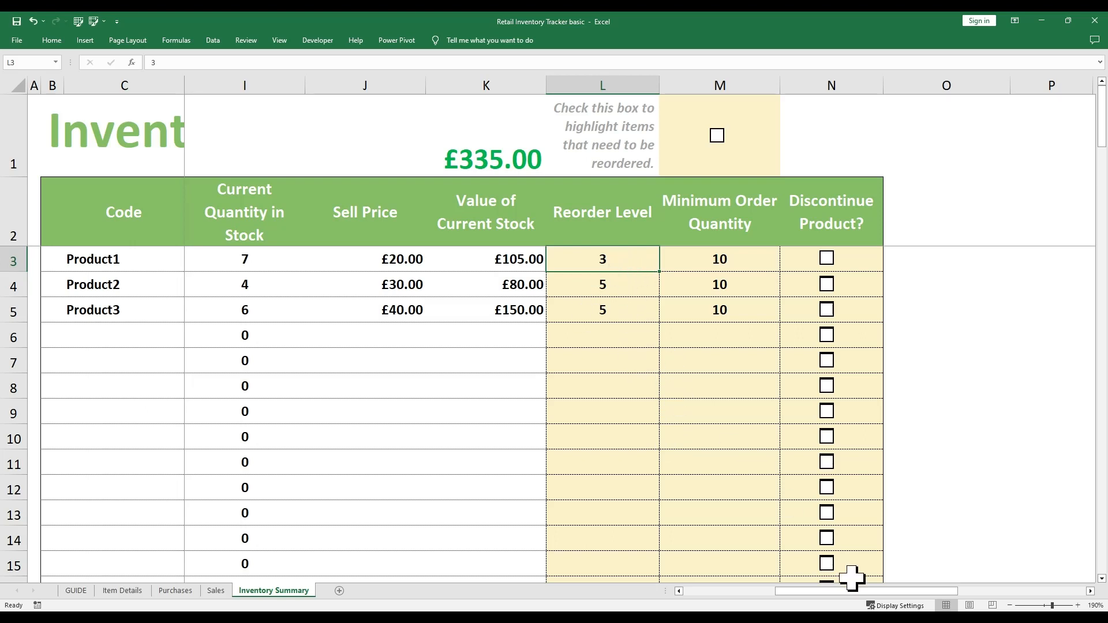
{"action": "left_click_drag", "start_coordinate": [866, 592], "coordinate": [831, 591]}
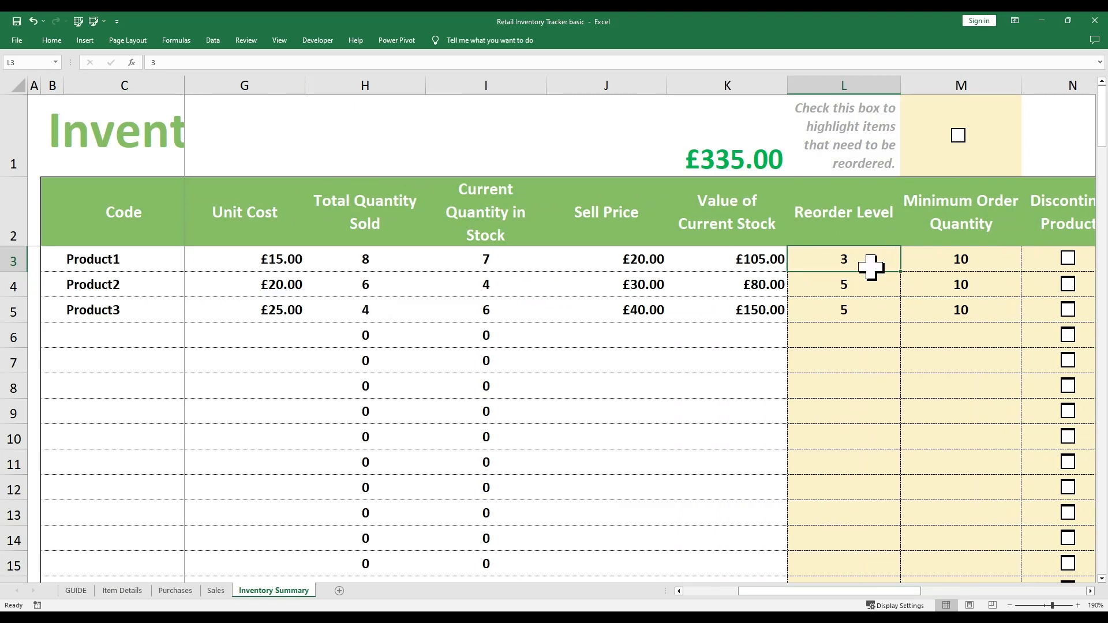
{"action": "mouse_move", "coordinate": [880, 591]}
{"action": "left_mouse_down"}
{"action": "mouse_move", "coordinate": [811, 591]}
{"action": "mouse_move", "coordinate": [868, 593]}
{"action": "left_mouse_up"}
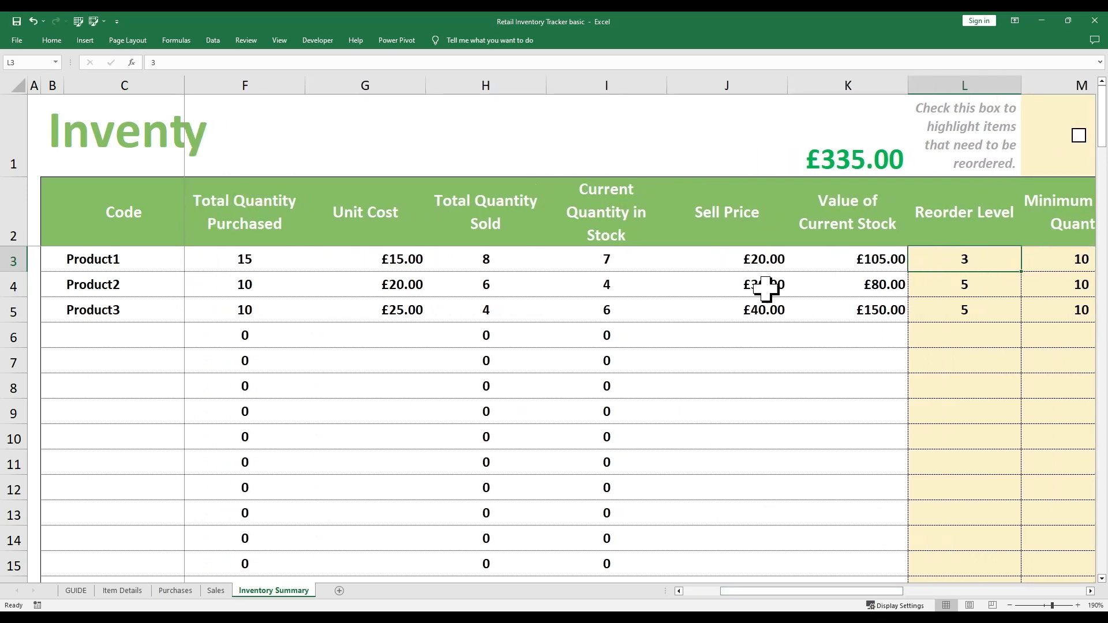
{"action": "left_click", "coordinate": [607, 269]}
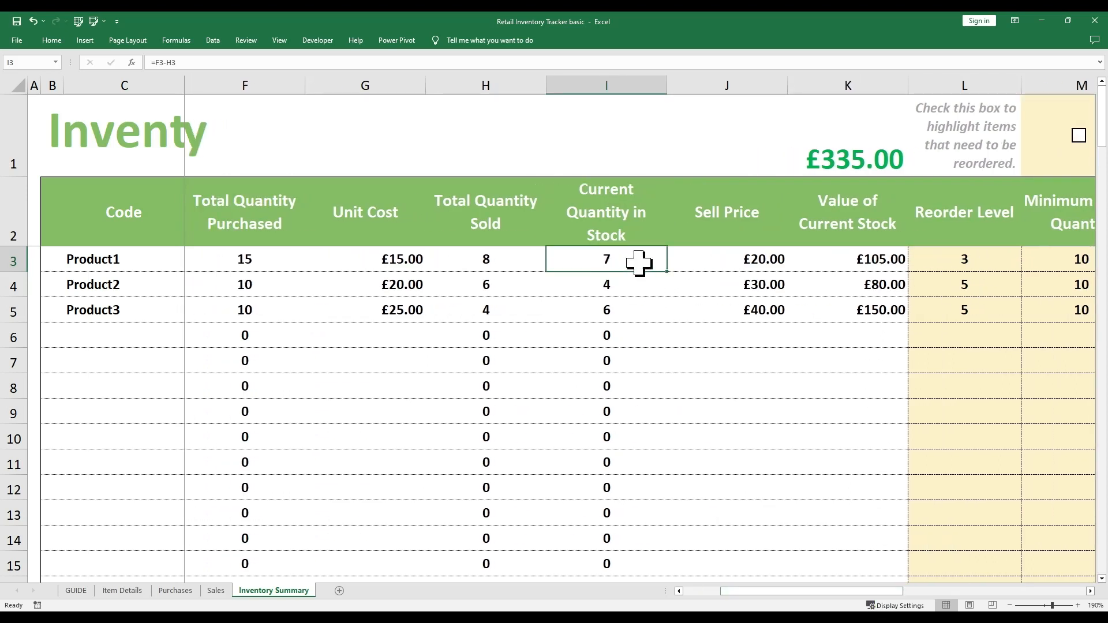
{"action": "left_click", "coordinate": [990, 258]}
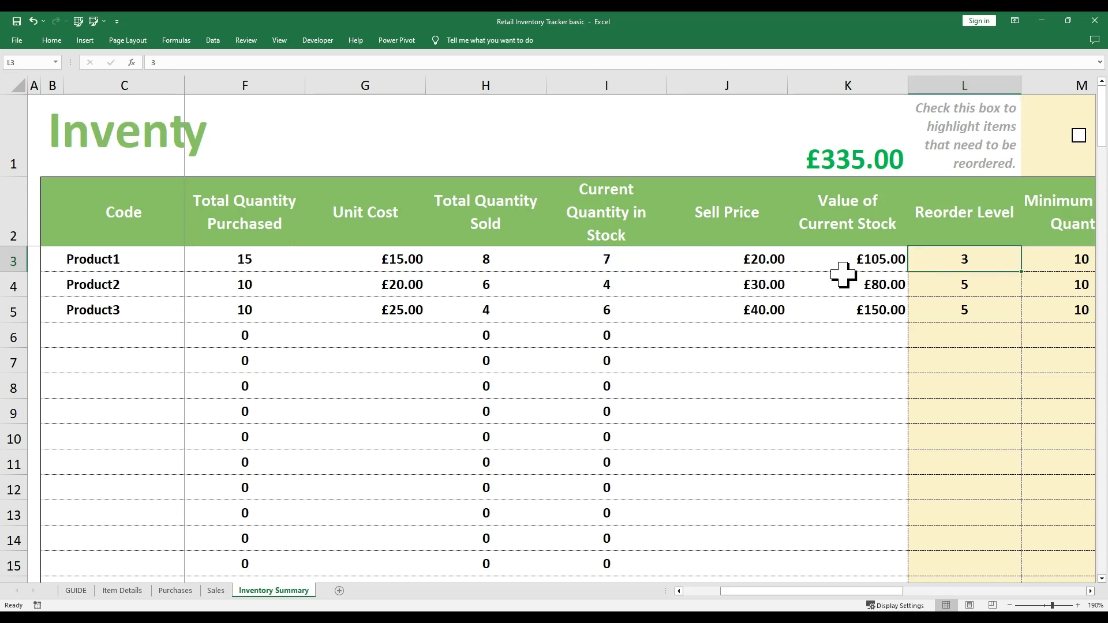
{"action": "left_click", "coordinate": [610, 260]}
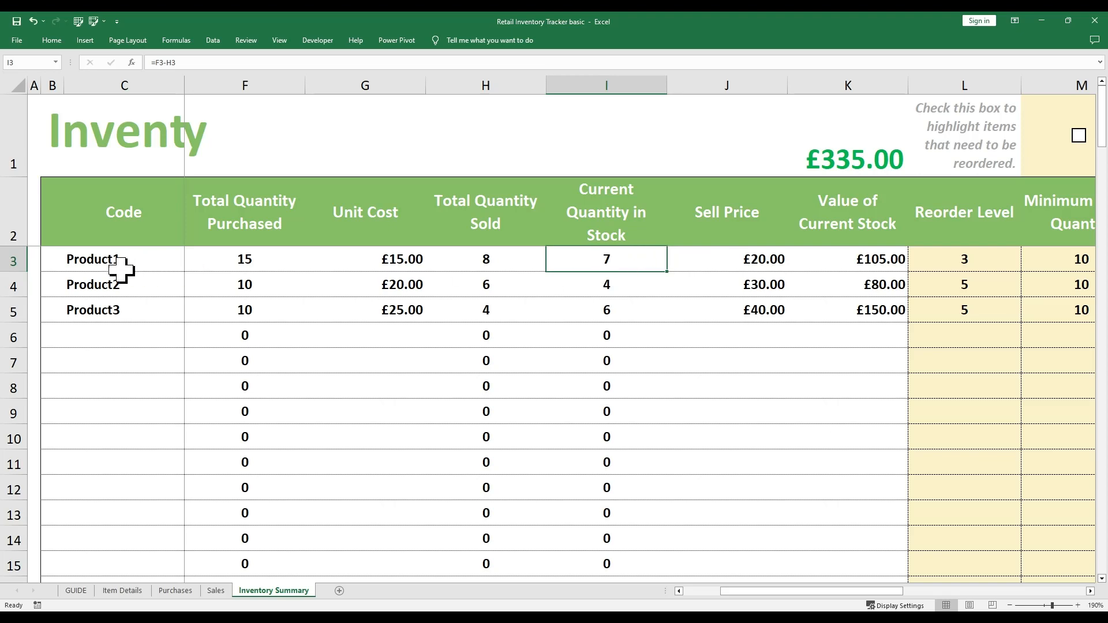
{"action": "scroll", "coordinate": [788, 592], "scroll_direction": "right", "scroll_amount": 3}
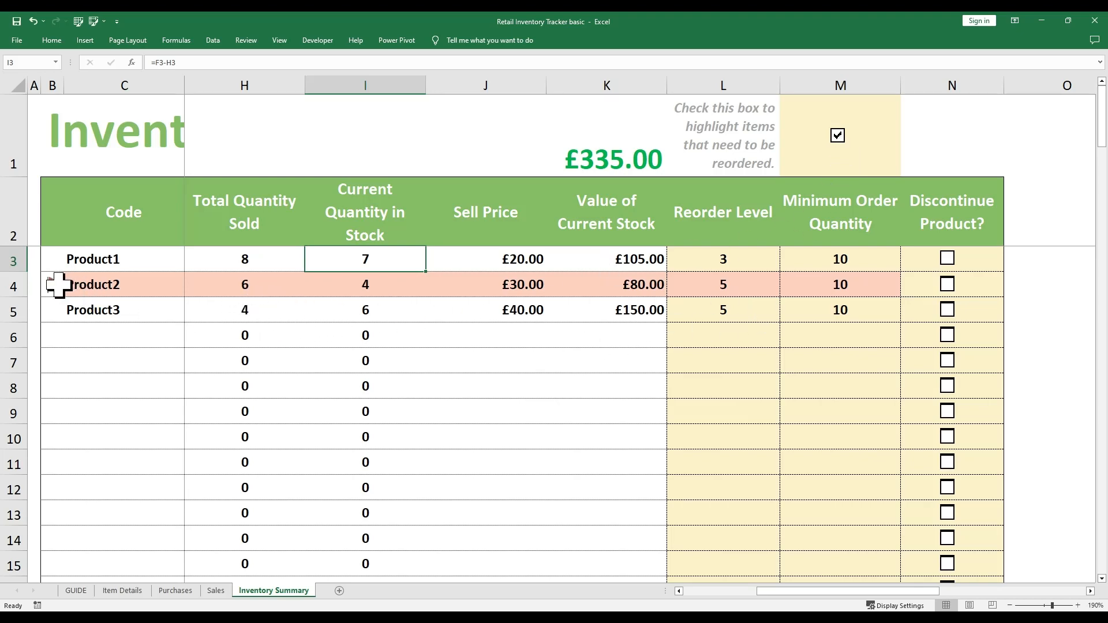
Compare Product2's current quantity of 4 with its reorder level of 5
{"action": "left_click_drag", "start_coordinate": [54, 285], "coordinate": [722, 287]}
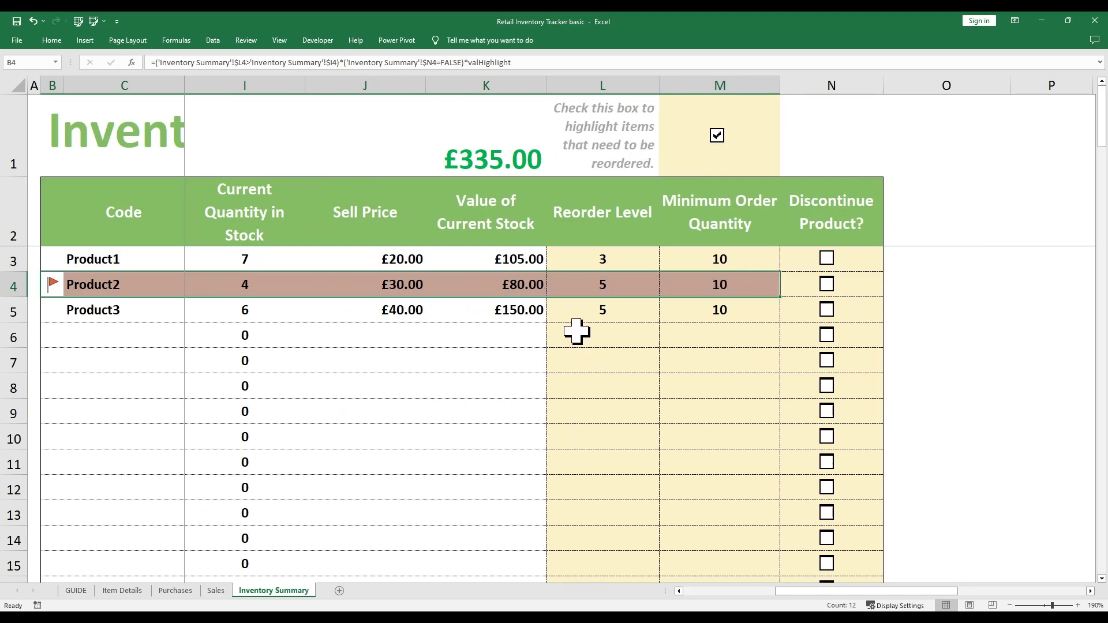
{"action": "left_click", "coordinate": [615, 289]}
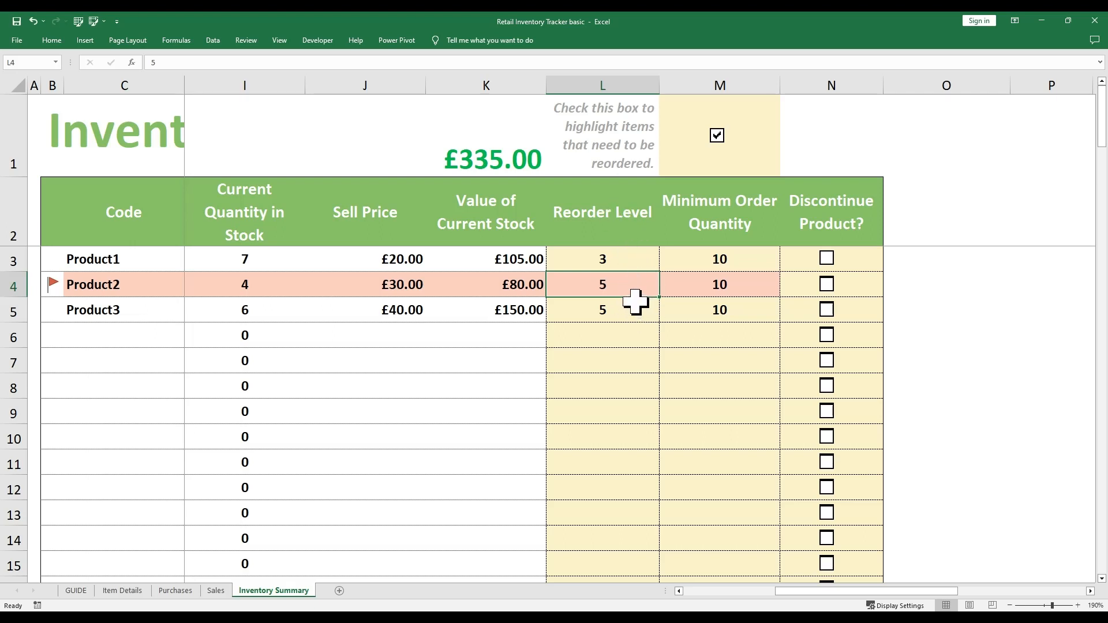
{"action": "left_click", "coordinate": [261, 293]}
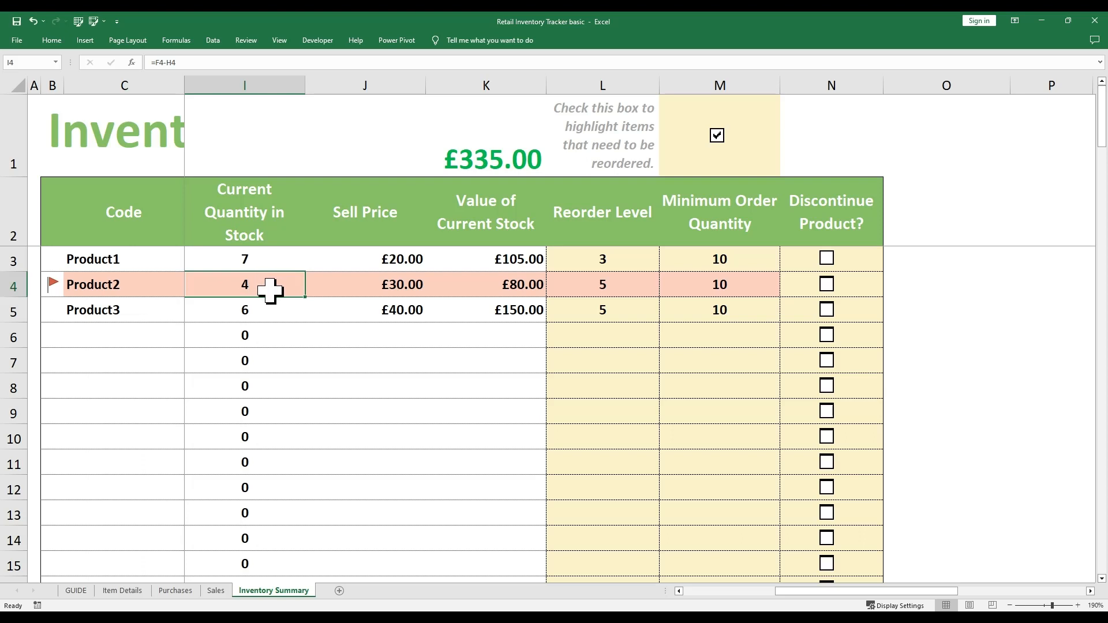
{"action": "left_click", "coordinate": [629, 291]}
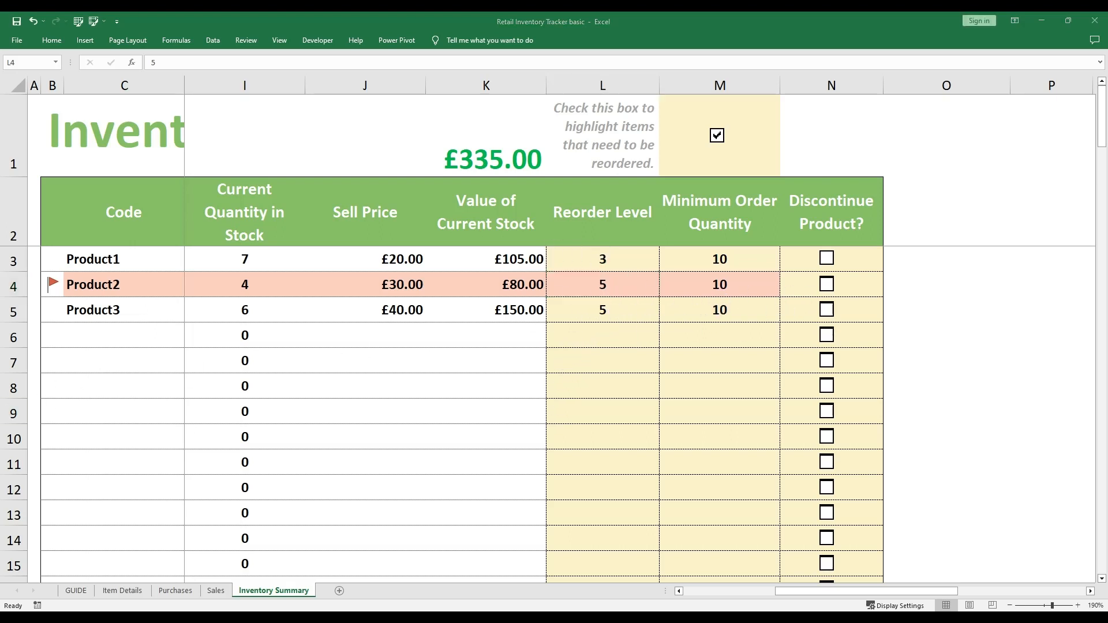
Switch off reorder highlighting and select the Minimum Order Quantity heading and values
{"action": "left_click", "coordinate": [716, 137]}
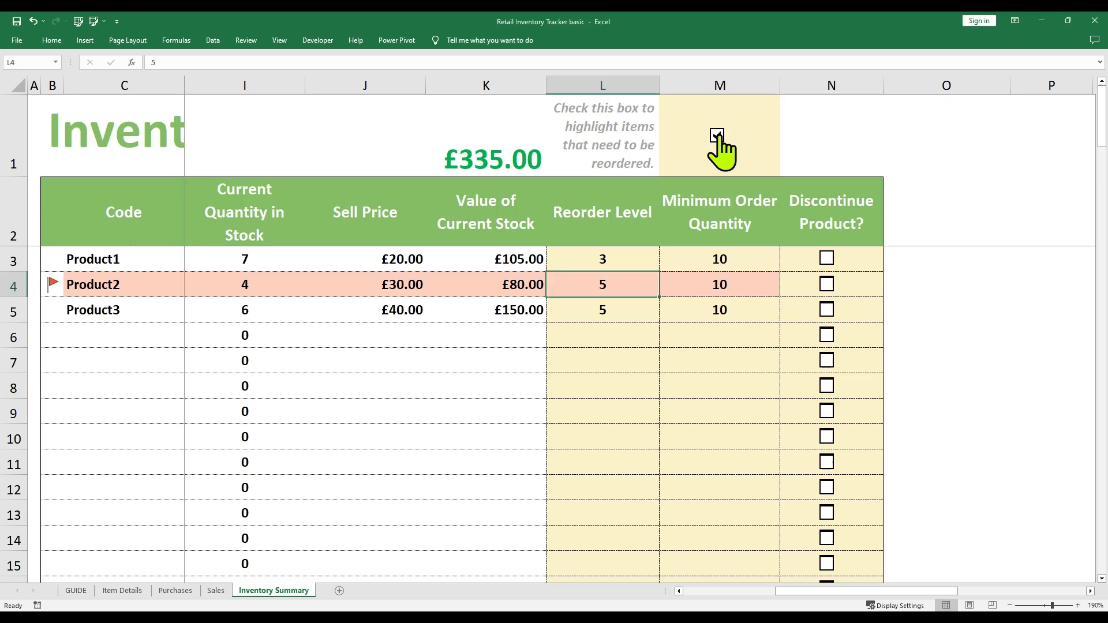
{"action": "left_click", "coordinate": [735, 219]}
{"action": "left_click_drag", "start_coordinate": [743, 239], "coordinate": [737, 327]}
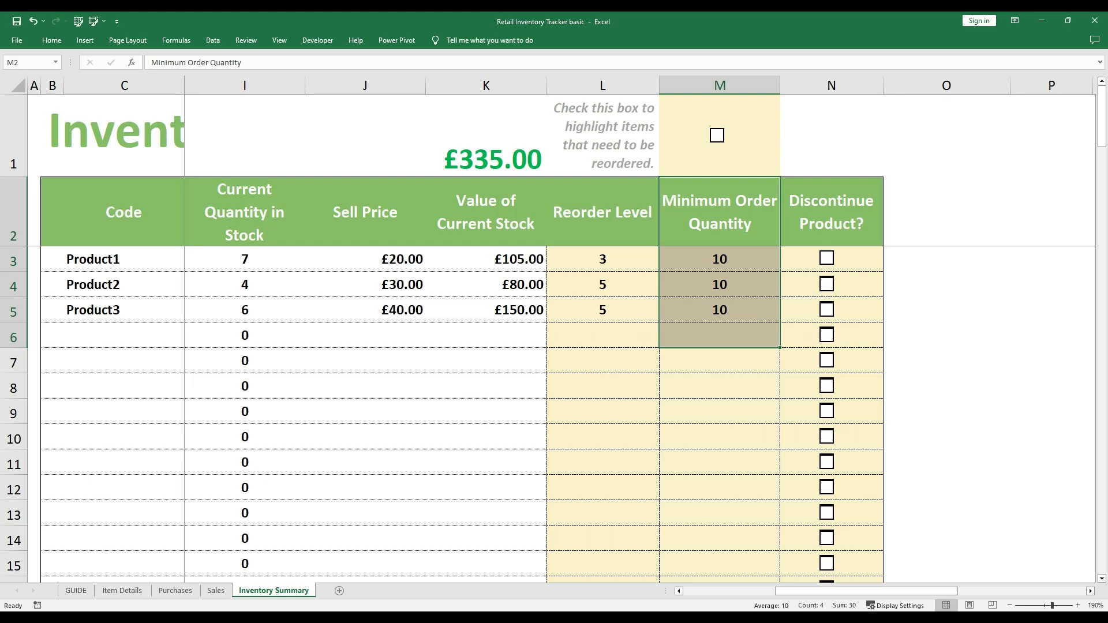
Select the Discontinue Product? heading in column N
{"action": "left_click", "coordinate": [837, 225]}
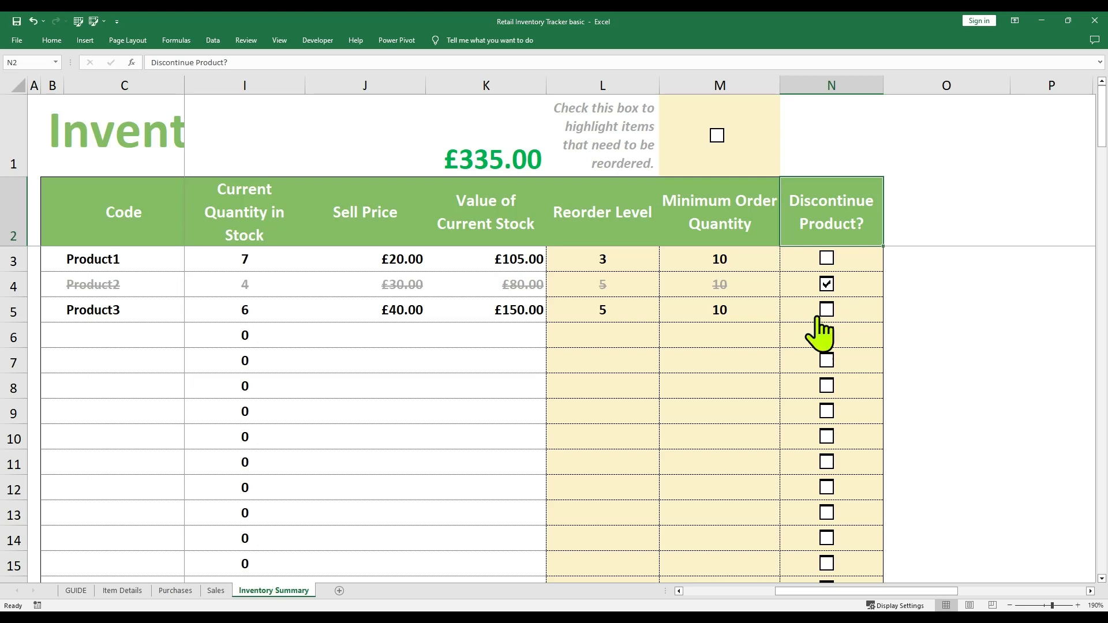
Toggle Product2's discontinued flag and turn on reorder highlighting to see the effect
{"action": "left_click", "coordinate": [827, 288]}
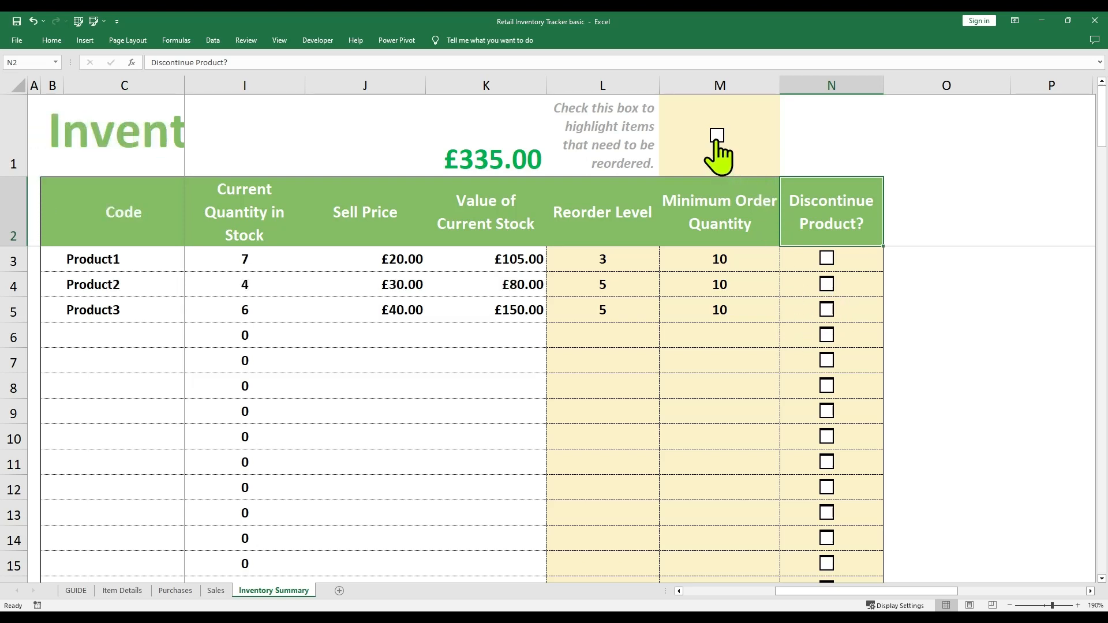
{"action": "left_click", "coordinate": [718, 141]}
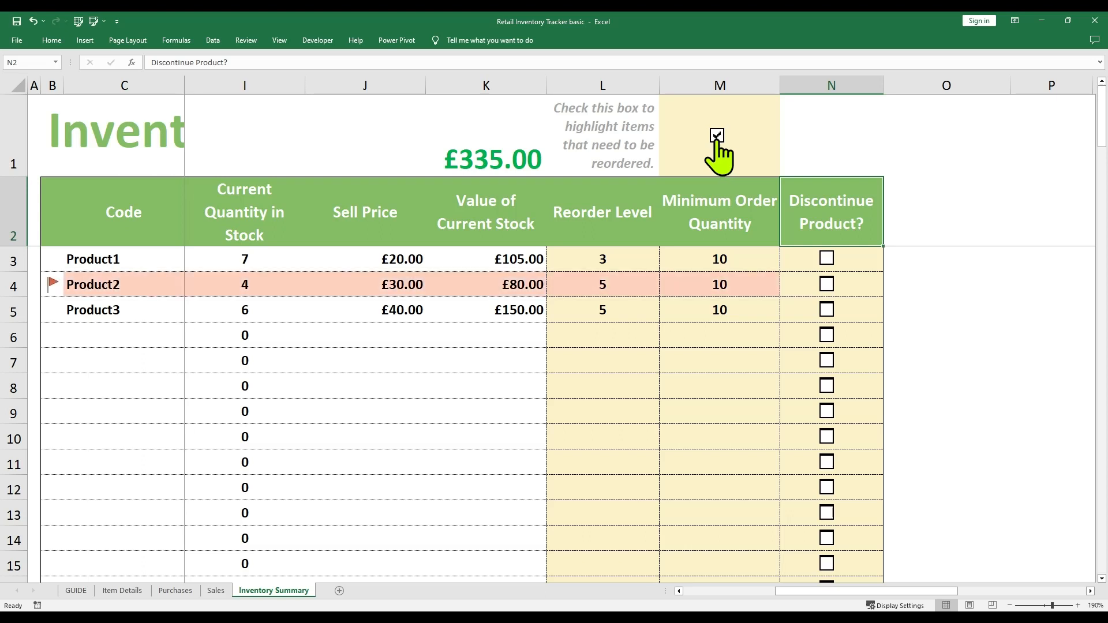
{"action": "left_click", "coordinate": [827, 286]}
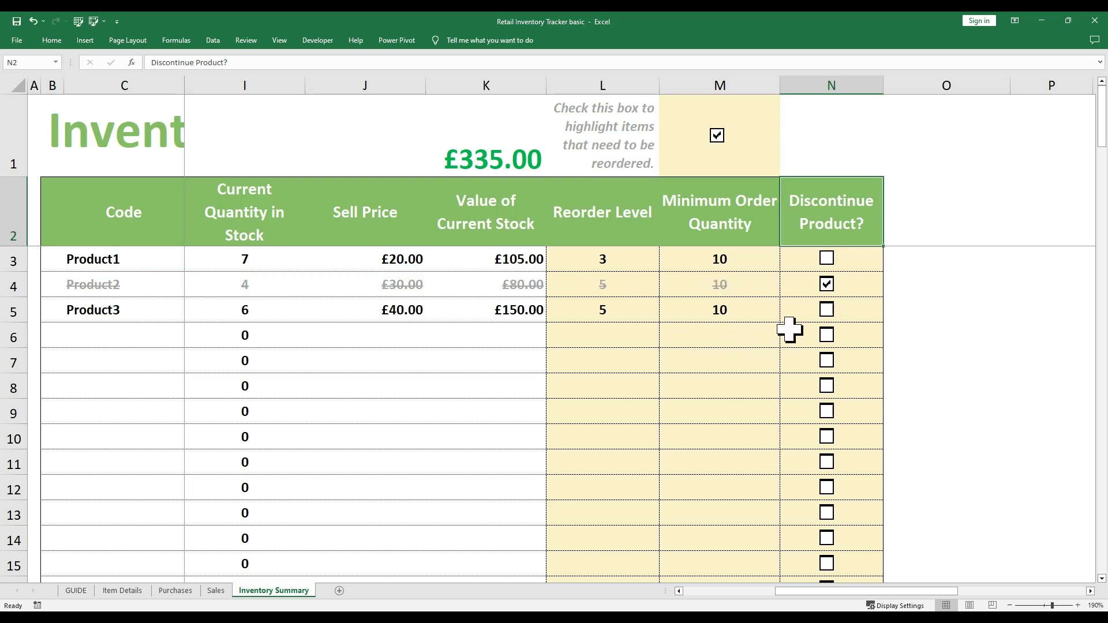
{"action": "left_click", "coordinate": [765, 291]}
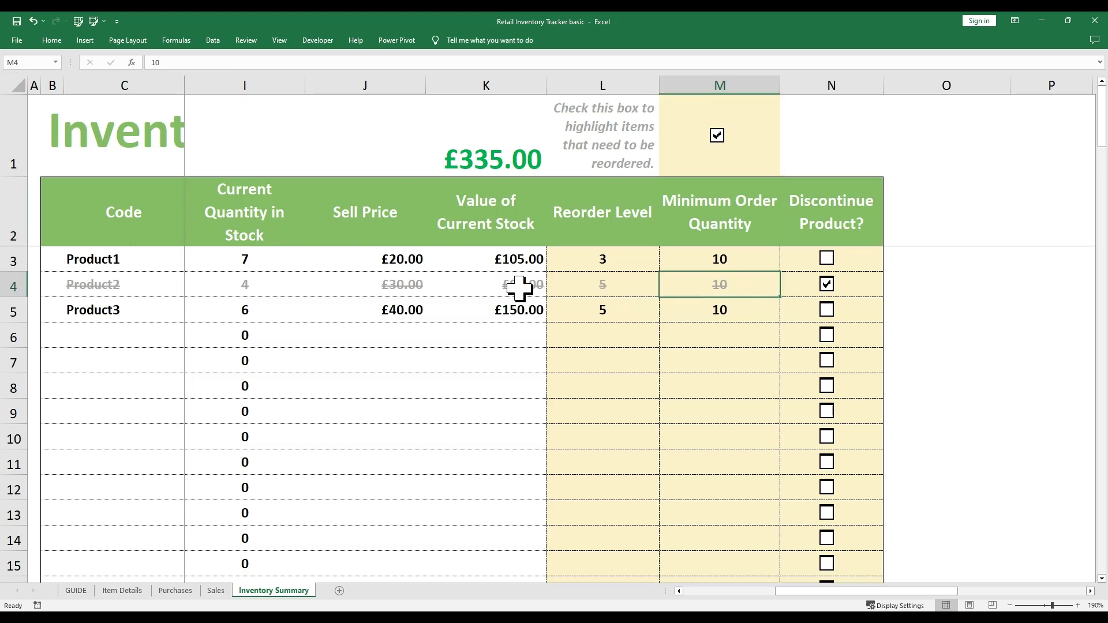
Untick Discontinue Product? for Product1–3 and switch off reorder highlighting
{"action": "left_click", "coordinate": [825, 284]}
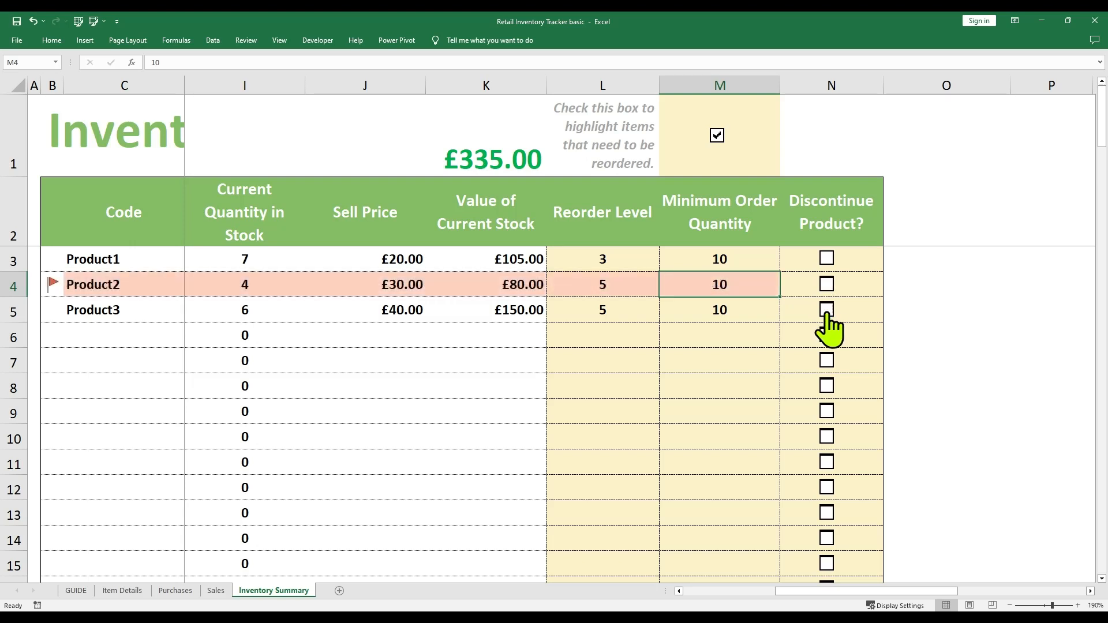
{"action": "left_click", "coordinate": [827, 310]}
{"action": "left_click", "coordinate": [827, 259]}
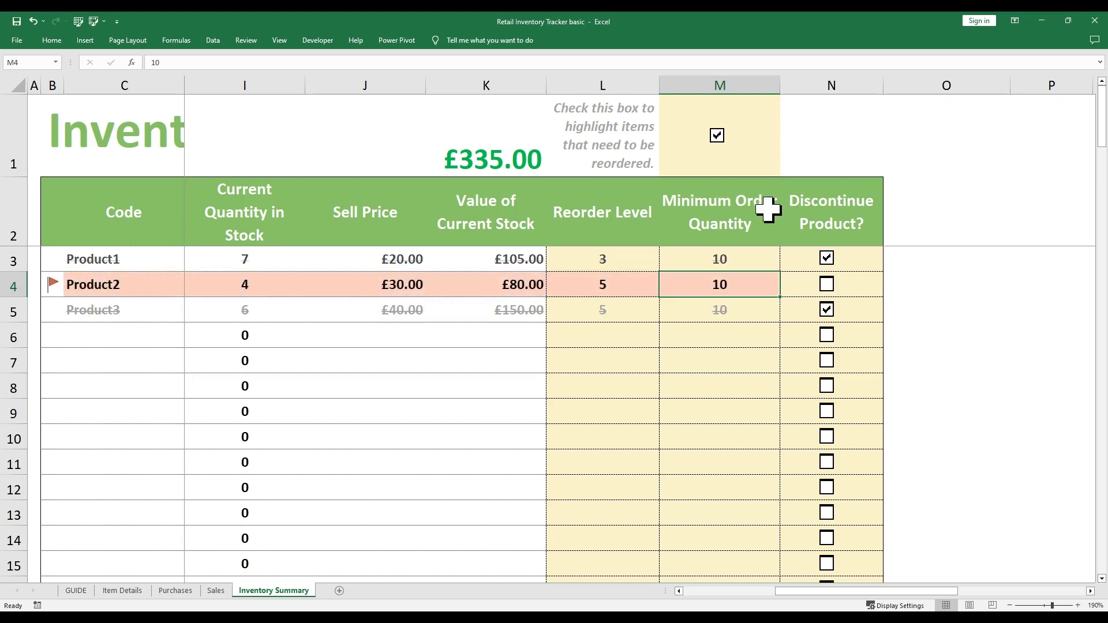
{"action": "left_click", "coordinate": [717, 136]}
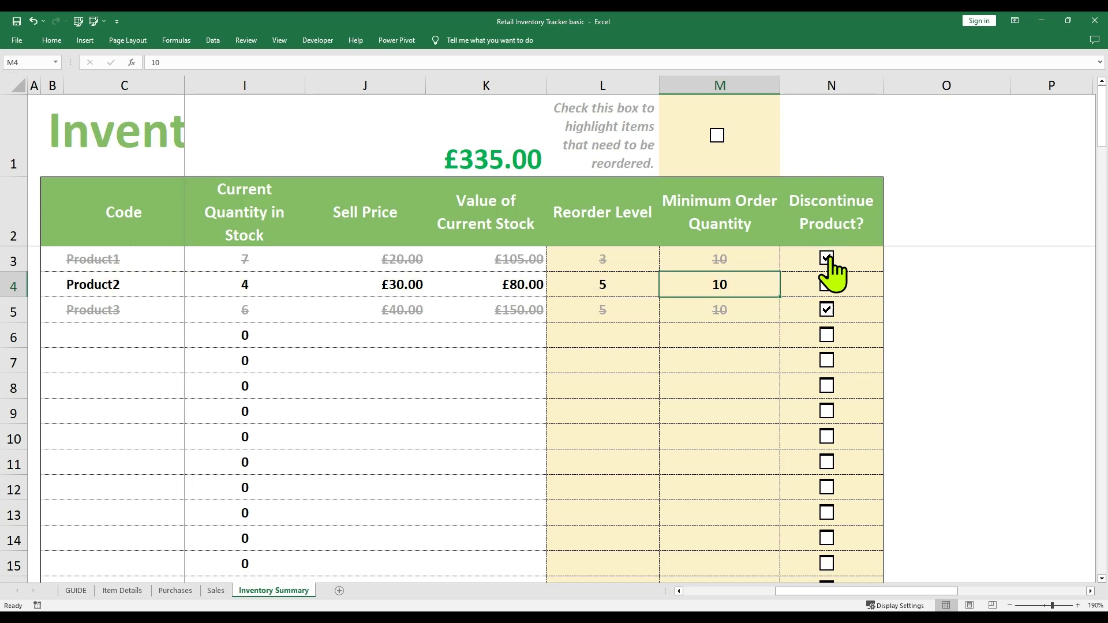
{"action": "left_click", "coordinate": [827, 258]}
{"action": "left_click", "coordinate": [827, 310]}
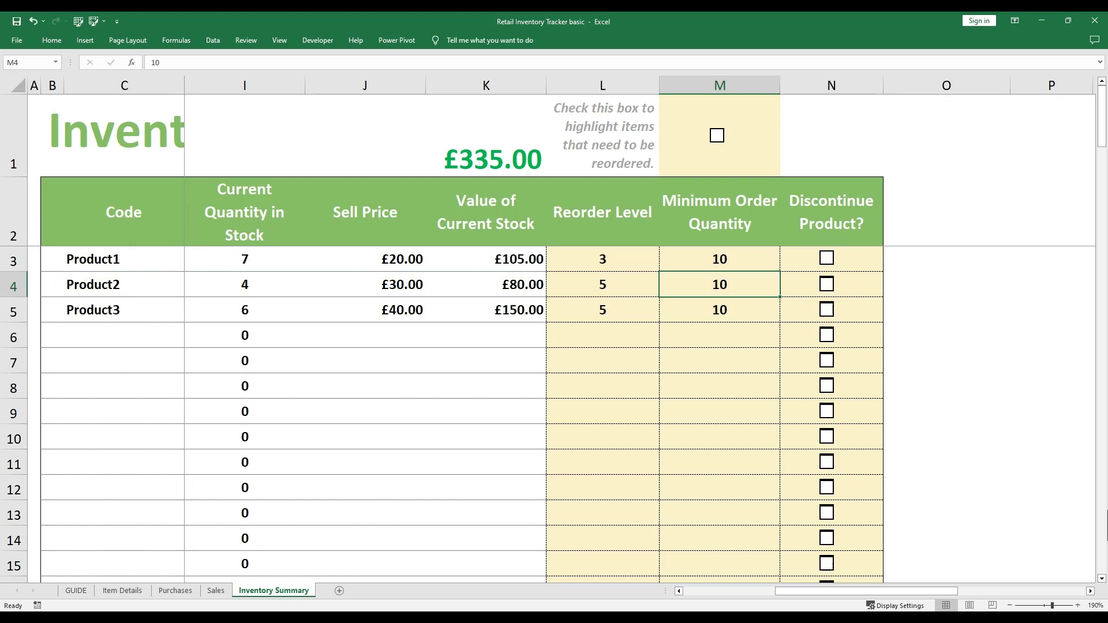
{"action": "left_click", "coordinate": [860, 246]}
{"action": "left_click_drag", "start_coordinate": [861, 254], "coordinate": [840, 410]}
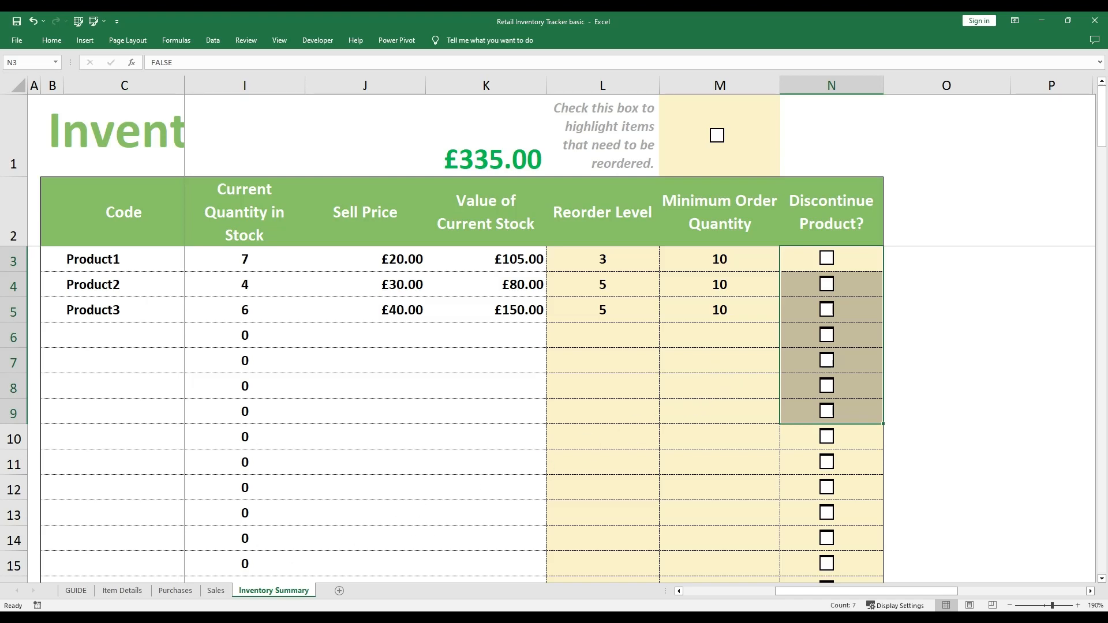
{"action": "left_click", "coordinate": [121, 591]}
{"action": "left_click", "coordinate": [111, 165]}
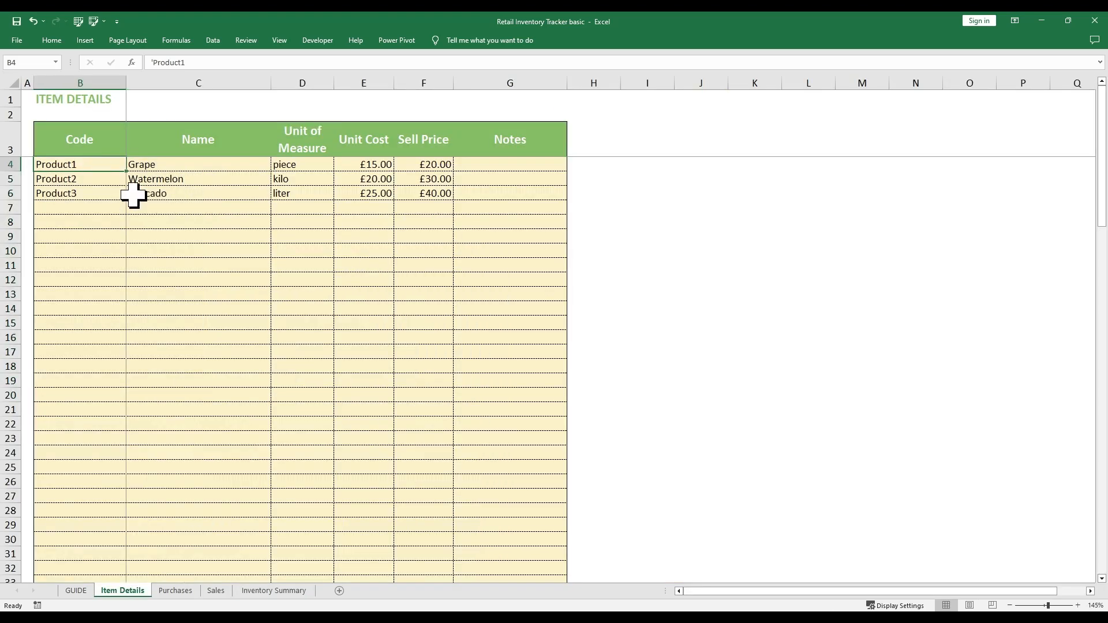
{"action": "left_click", "coordinate": [297, 591]}
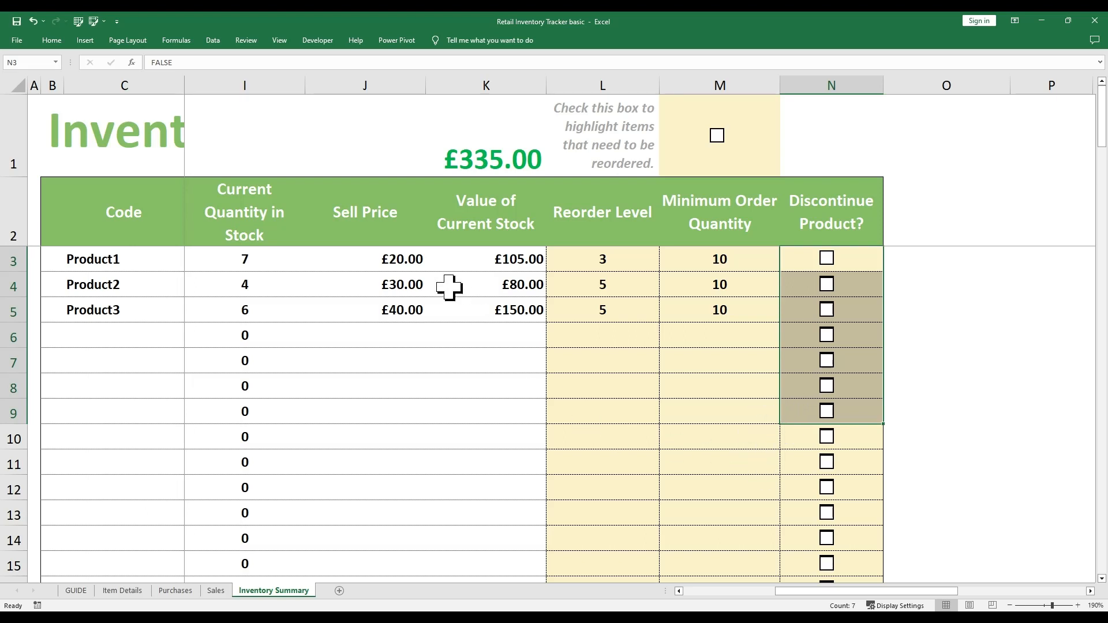
{"action": "left_click_drag", "start_coordinate": [269, 263], "coordinate": [243, 304]}
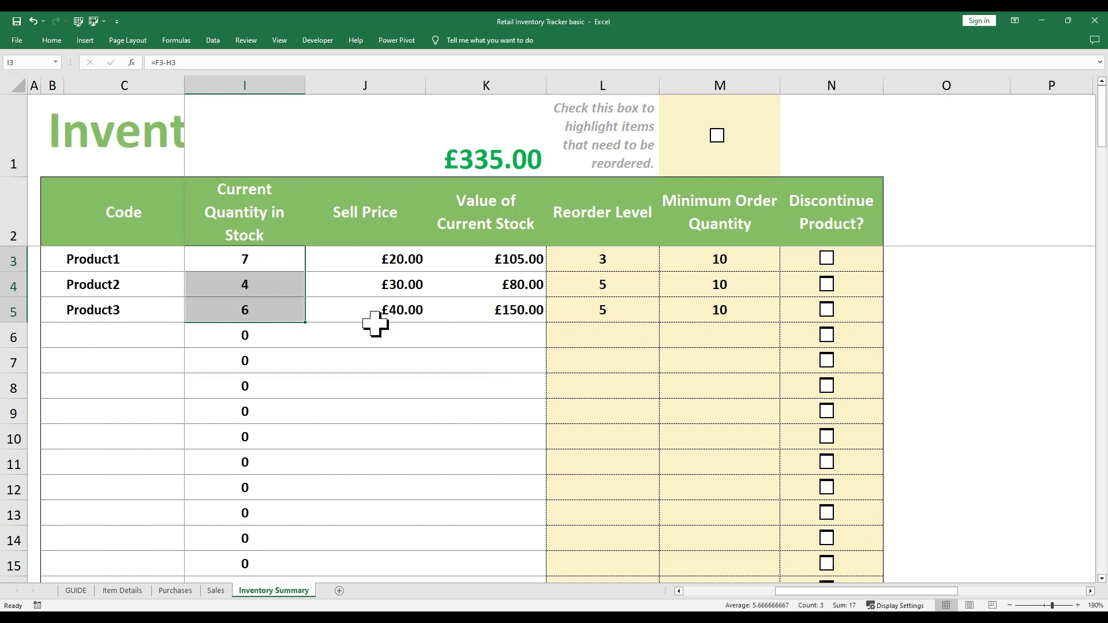
{"action": "mouse_move", "coordinate": [267, 268]}
{"action": "left_mouse_down"}
{"action": "mouse_move", "coordinate": [267, 286]}
{"action": "mouse_move", "coordinate": [270, 258]}
{"action": "mouse_move", "coordinate": [269, 284]}
{"action": "left_mouse_up"}
{"action": "left_click", "coordinate": [269, 286]}
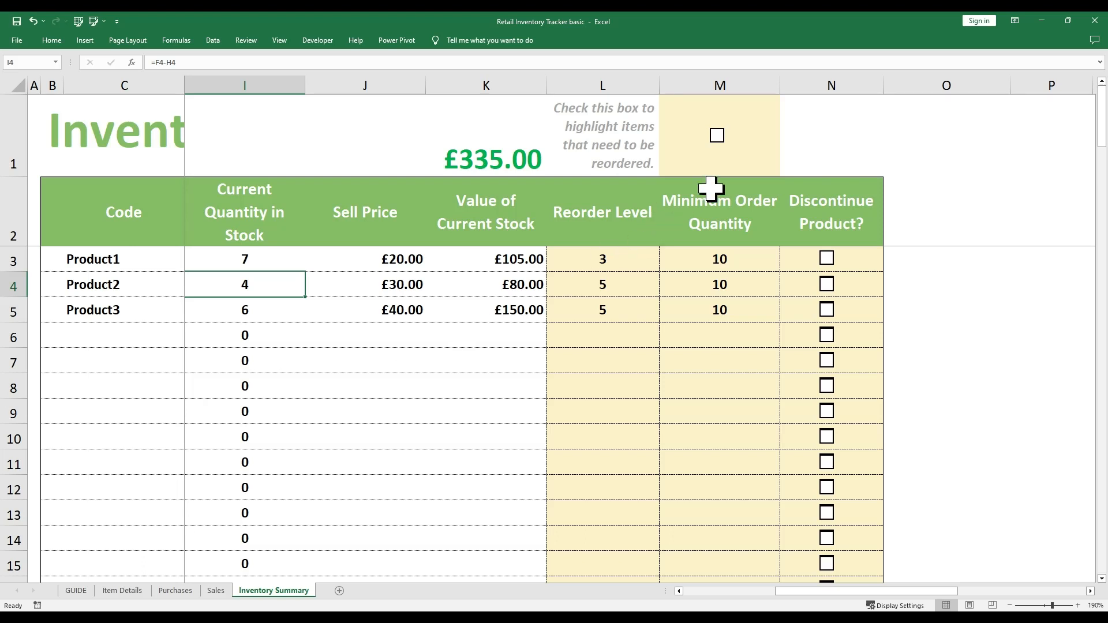
Toggle the M1 reorder-highlight checkbox on and off repeatedly, leaving it off
{"action": "left_click", "coordinate": [735, 164]}
{"action": "left_click", "coordinate": [718, 135]}
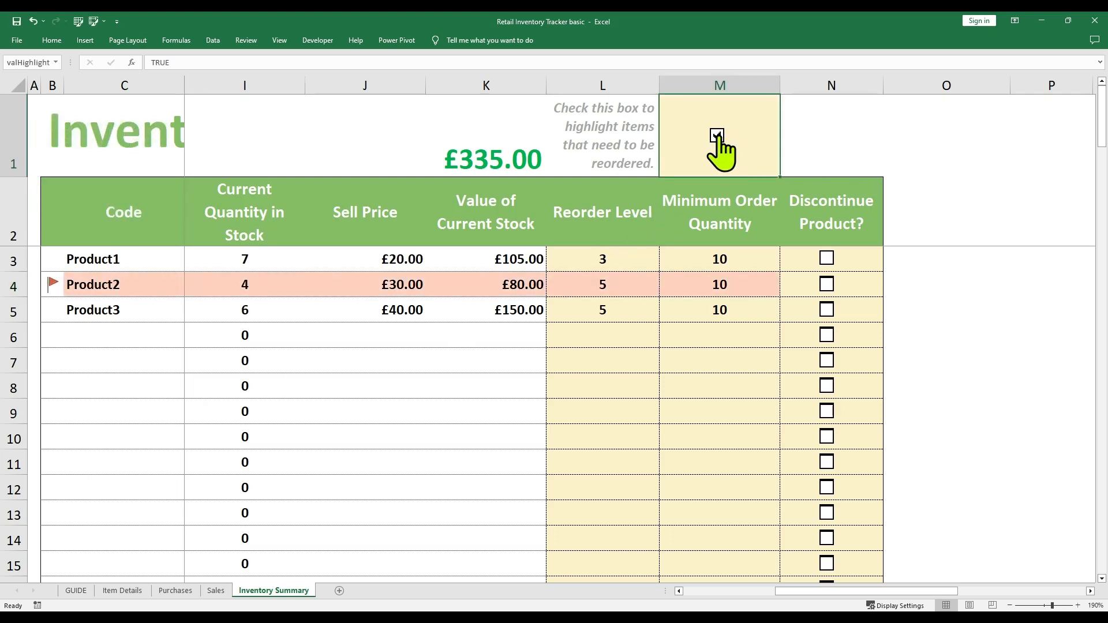
{"action": "left_click", "coordinate": [717, 136]}
{"action": "left_click", "coordinate": [717, 136]}
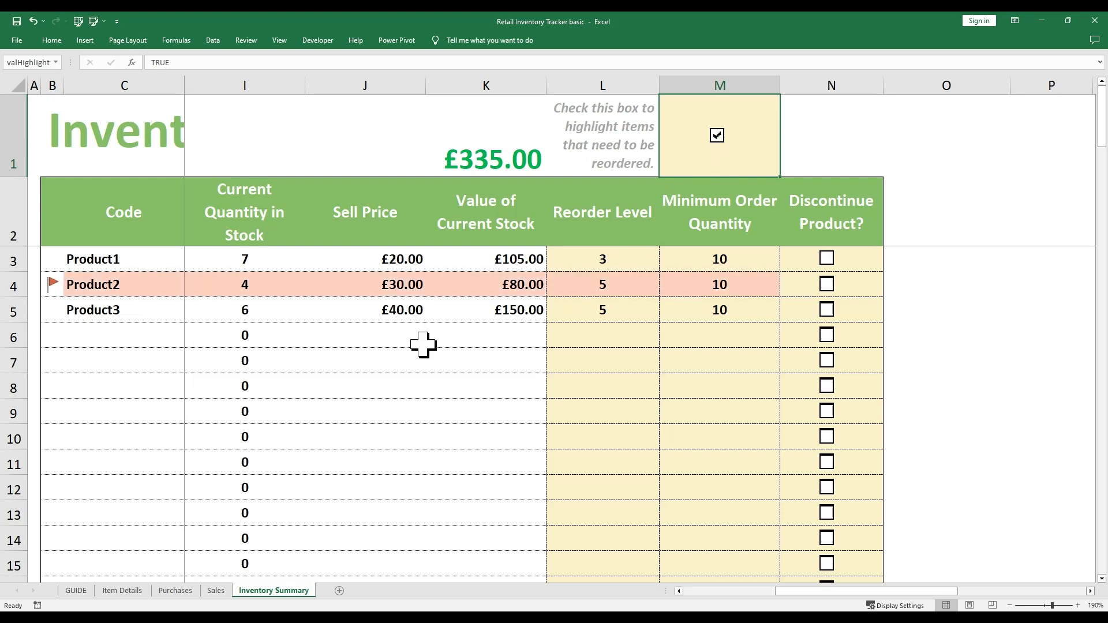
{"action": "left_click", "coordinate": [717, 135]}
{"action": "left_click", "coordinate": [718, 136]}
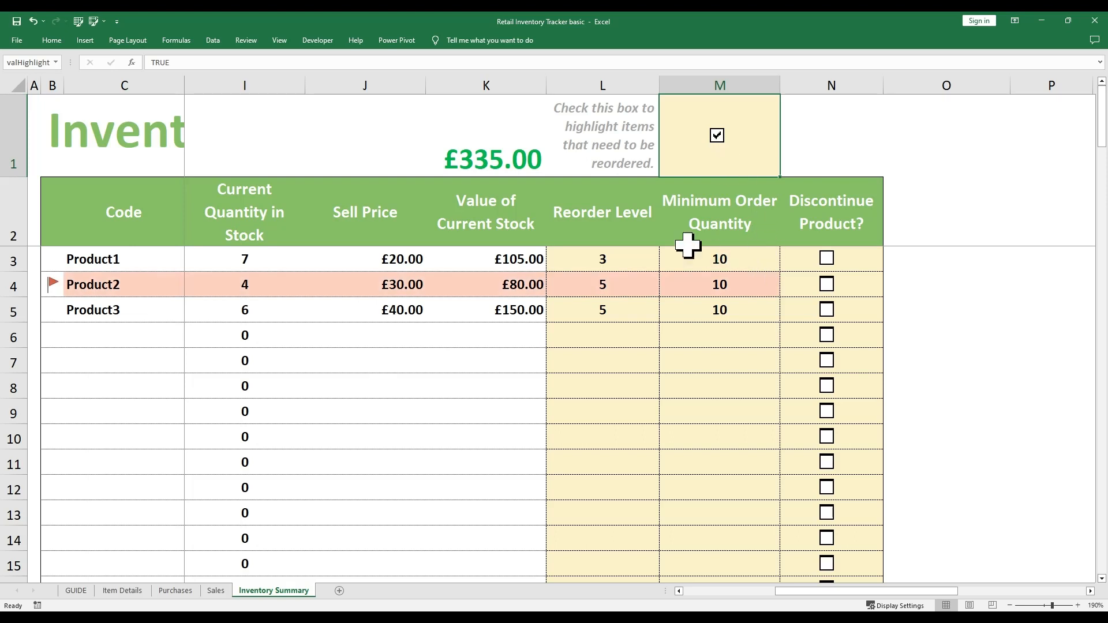
{"action": "left_click", "coordinate": [720, 145]}
Set Product1's reorder level in L3 to 7 and turn reorder highlighting on
{"action": "left_click", "coordinate": [624, 257]}
{"action": "type", "text": "7"}
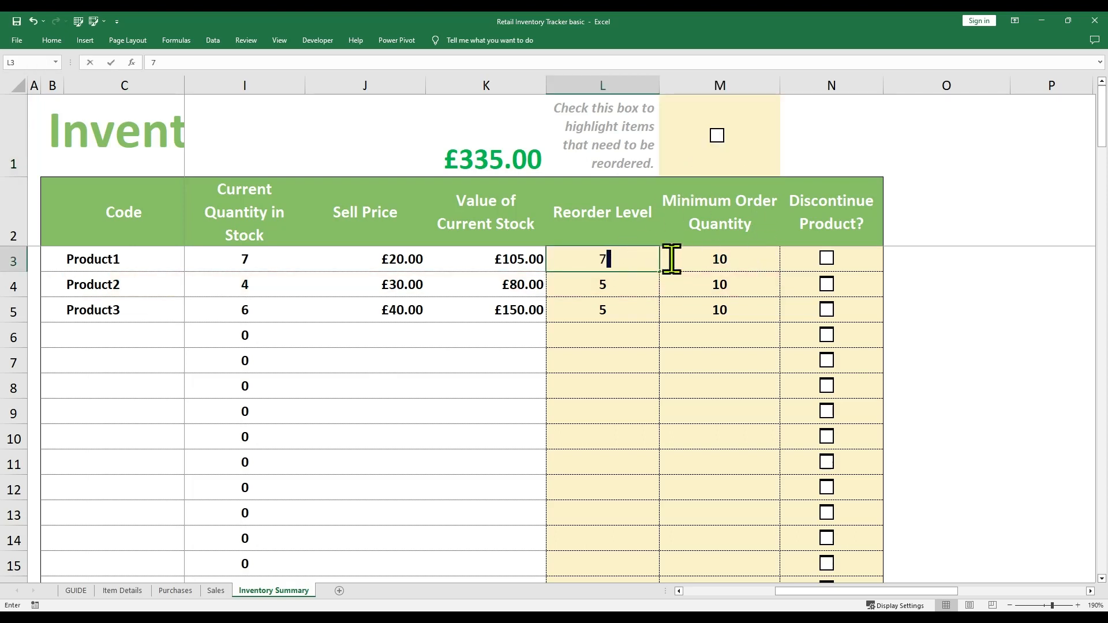
{"action": "key", "text": "Return"}
{"action": "left_click", "coordinate": [254, 260]}
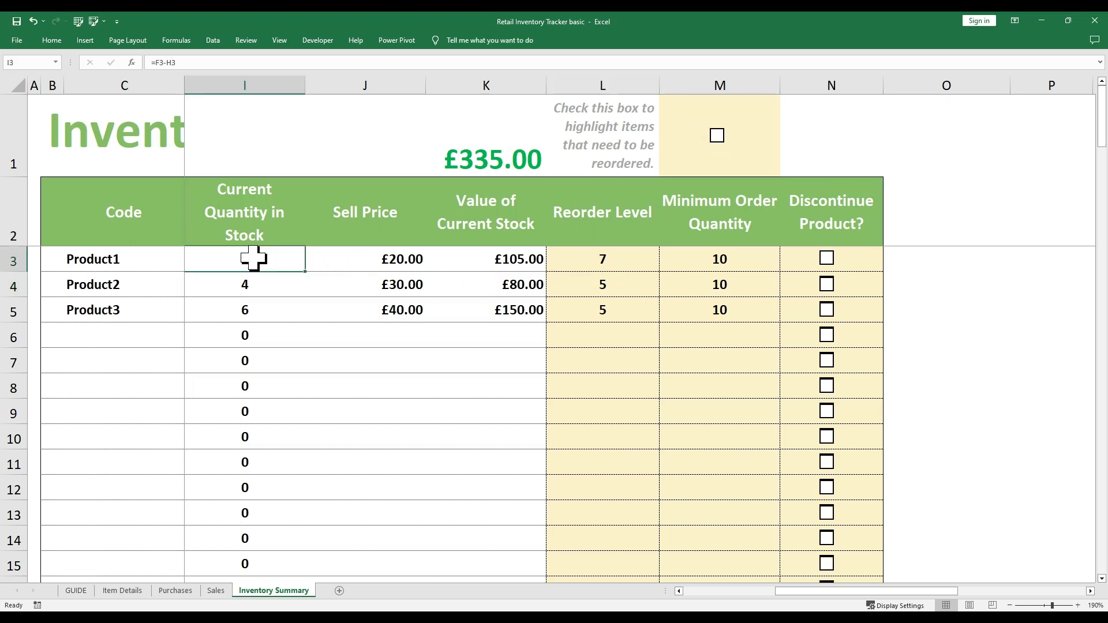
{"action": "left_click", "coordinate": [721, 141]}
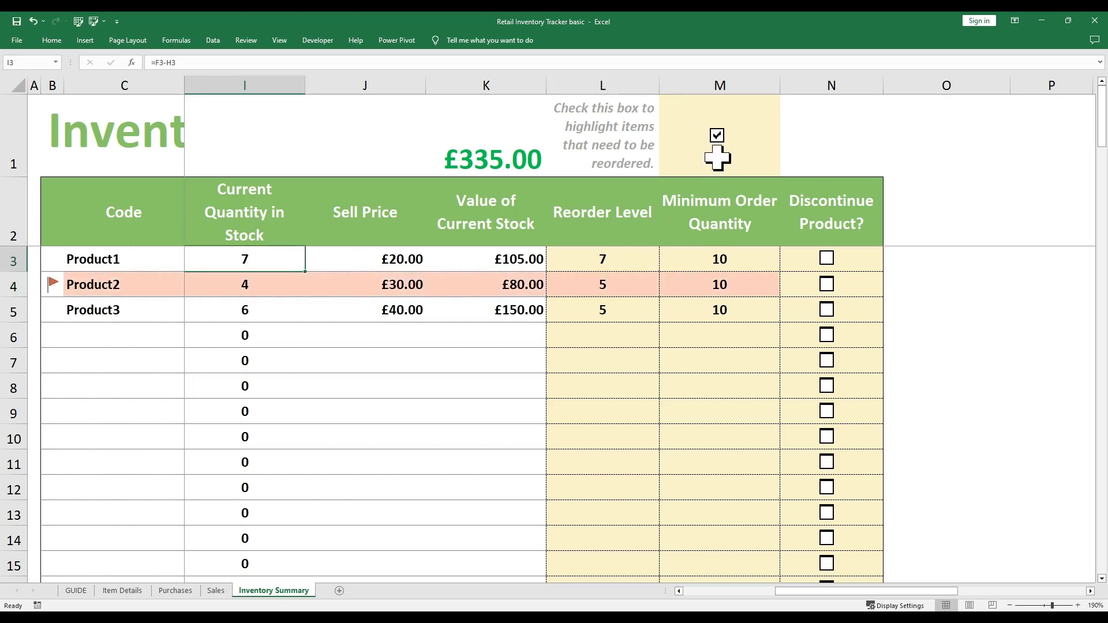
Raise Product1's reorder level to 8, compare with stock in I3, and disable highlighting
{"action": "left_click", "coordinate": [628, 263]}
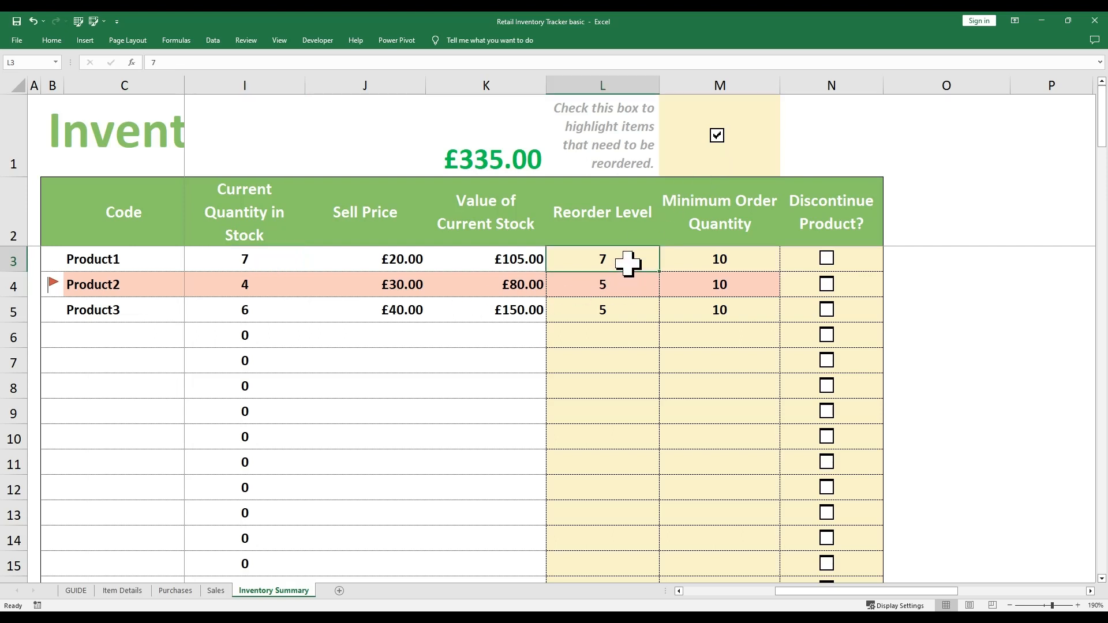
{"action": "type", "text": "8"}
{"action": "key", "text": "Return"}
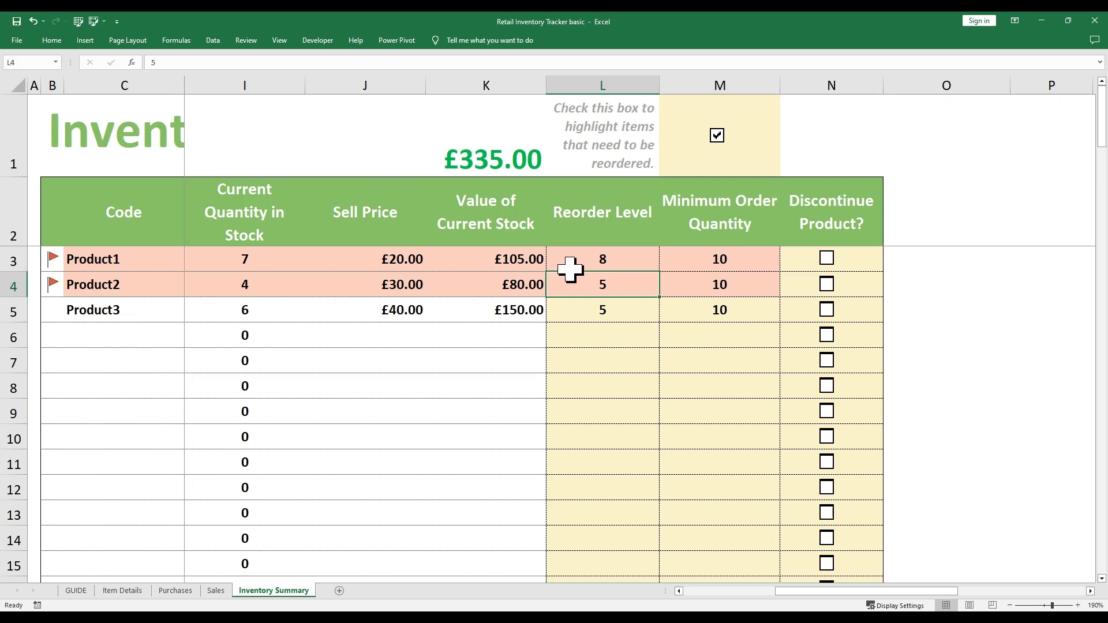
{"action": "left_click", "coordinate": [250, 257]}
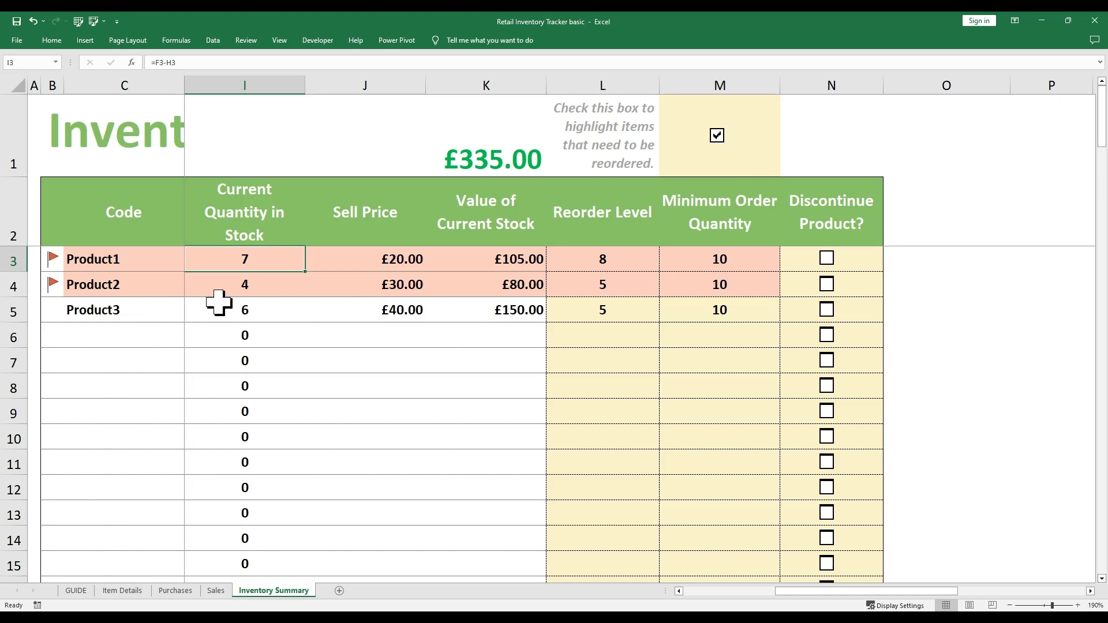
{"action": "left_click_drag", "start_coordinate": [742, 289], "coordinate": [801, 305]}
{"action": "left_click", "coordinate": [840, 285]}
{"action": "left_click", "coordinate": [724, 264]}
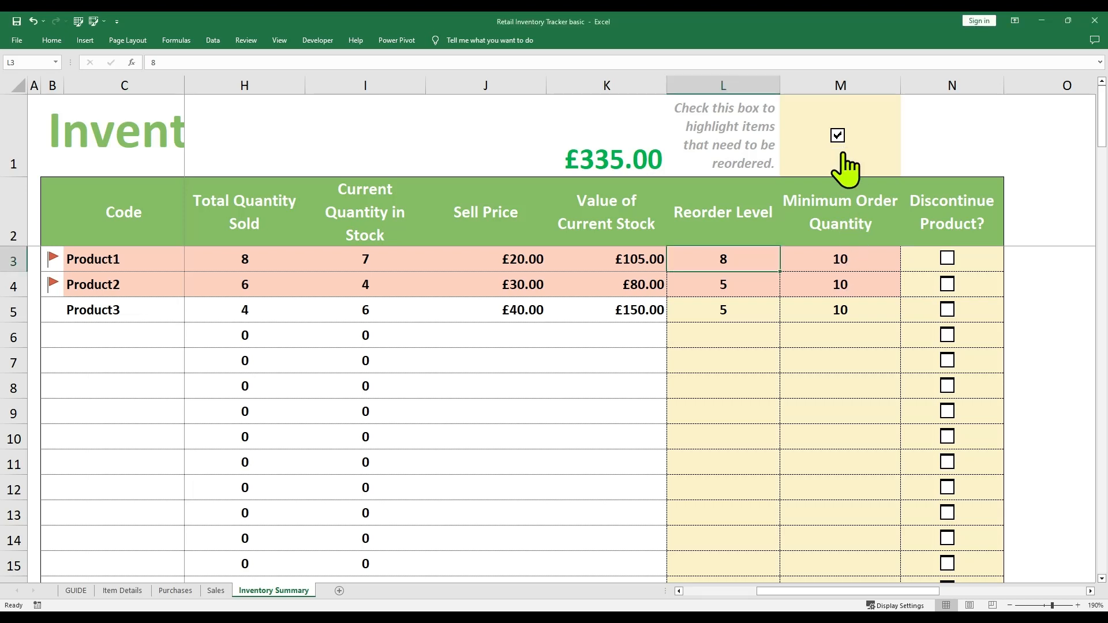
{"action": "left_click", "coordinate": [838, 135]}
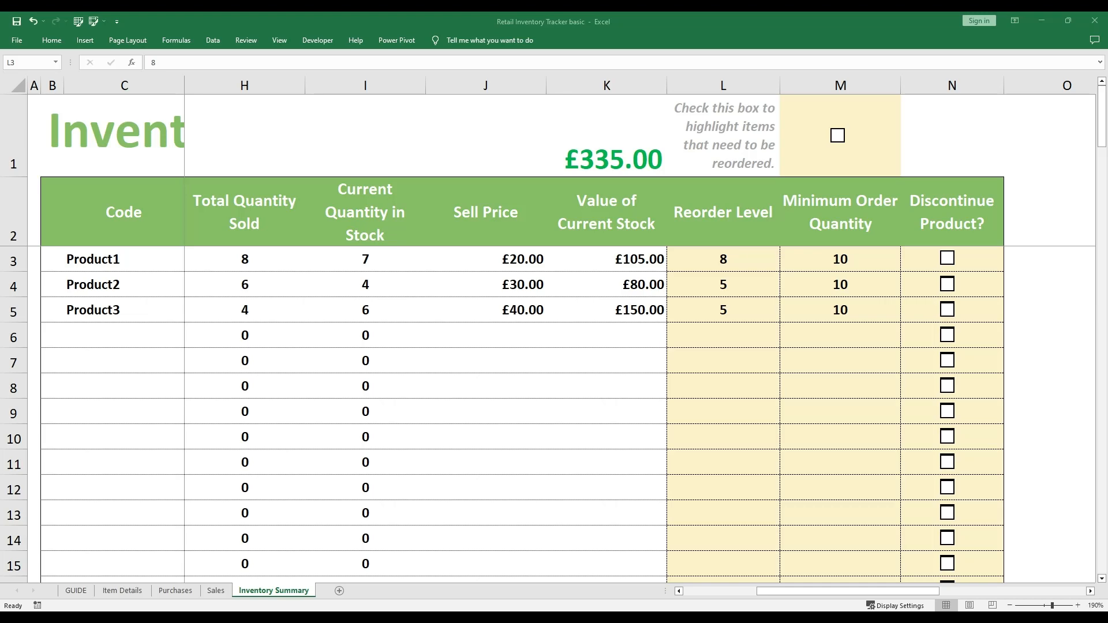
On the GUIDE sheet, review the 1/2/2023 start date, Weekly frequency and £ currency settings
{"action": "left_click", "coordinate": [81, 591]}
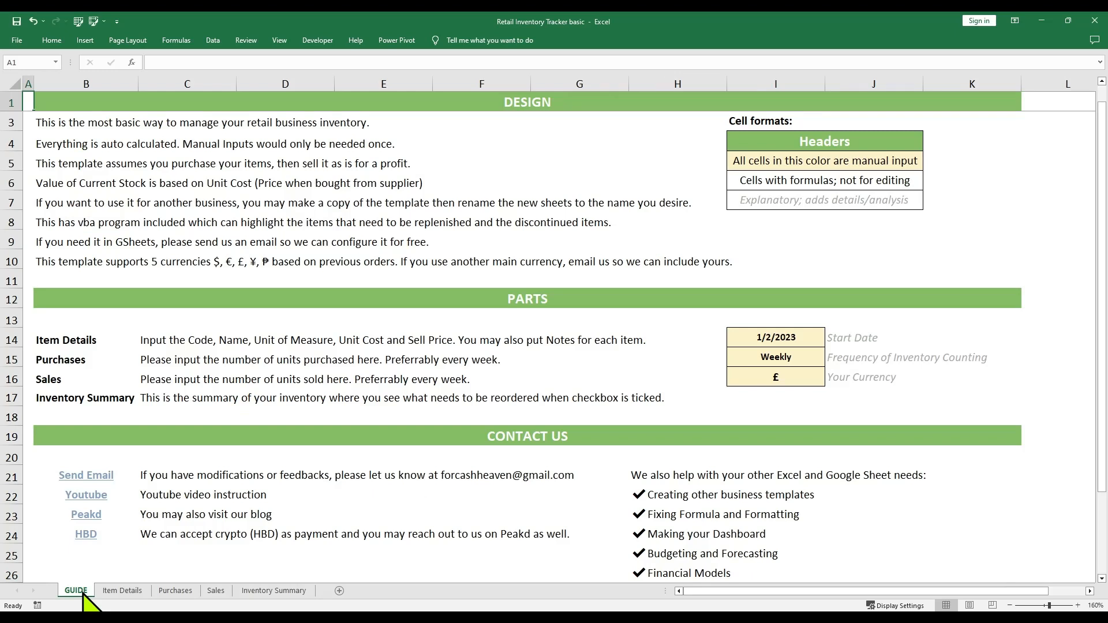
{"action": "left_click_drag", "start_coordinate": [814, 339], "coordinate": [806, 378]}
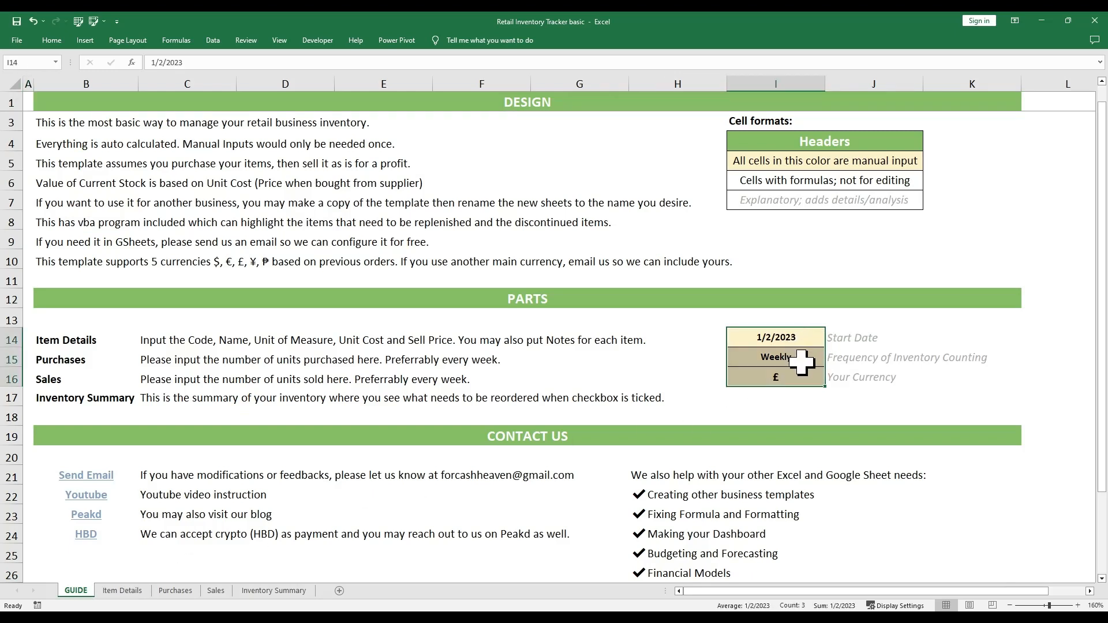
{"action": "left_click", "coordinate": [802, 364]}
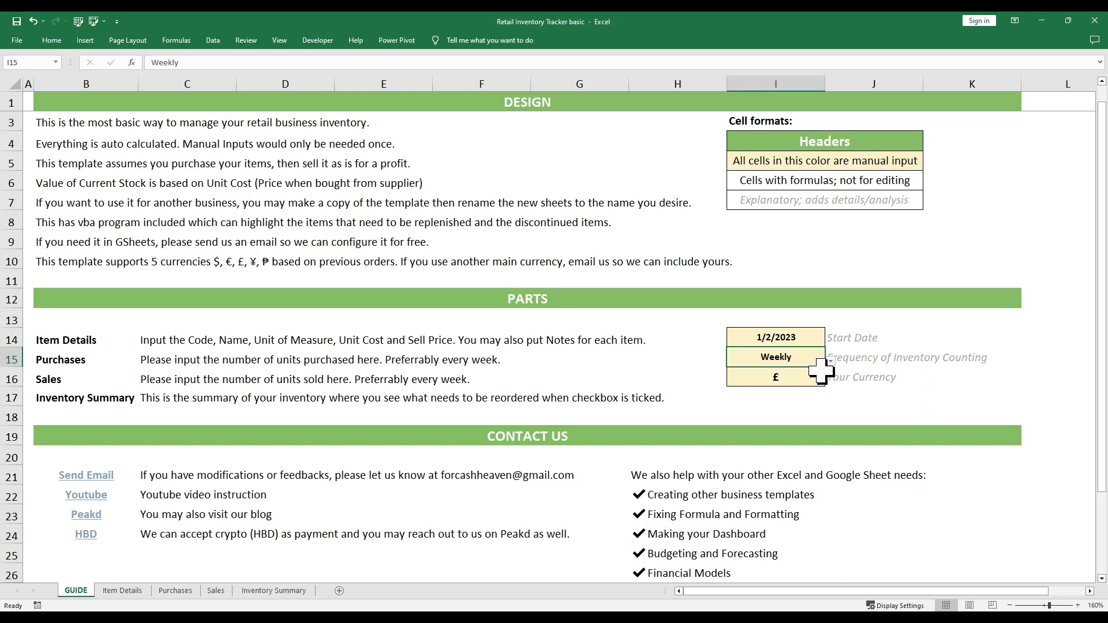
{"action": "left_click", "coordinate": [807, 339]}
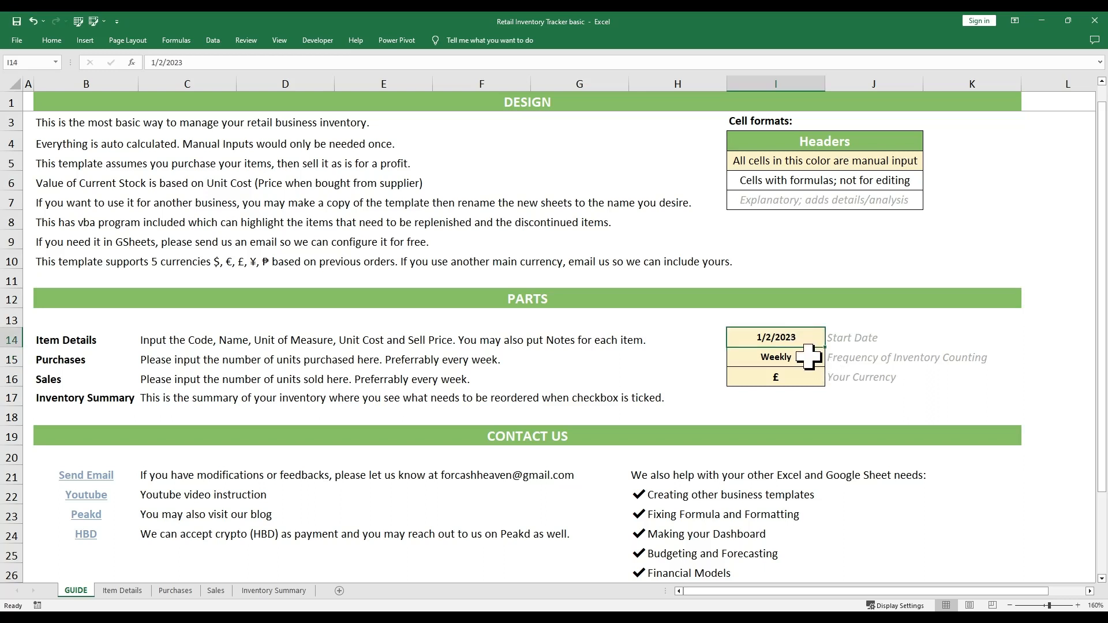
{"action": "left_click", "coordinate": [801, 376]}
{"action": "left_click", "coordinate": [804, 345]}
Change the start date in I14 from 1/2/2023 to 1/8/2023
{"action": "left_click", "coordinate": [801, 359]}
{"action": "left_click", "coordinate": [798, 381]}
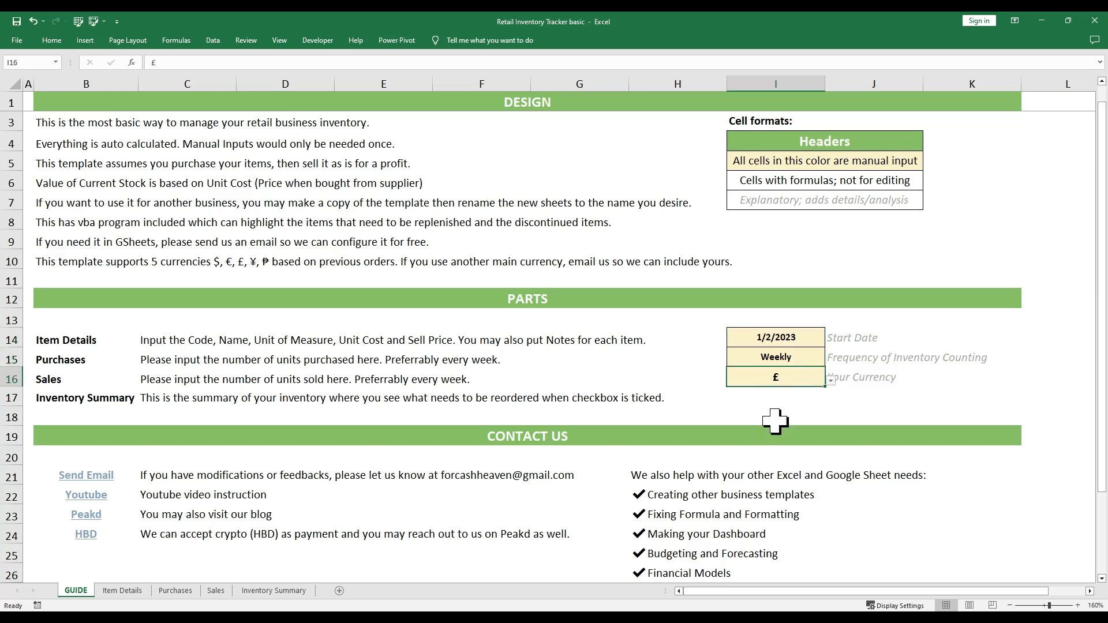
{"action": "left_click", "coordinate": [807, 339]}
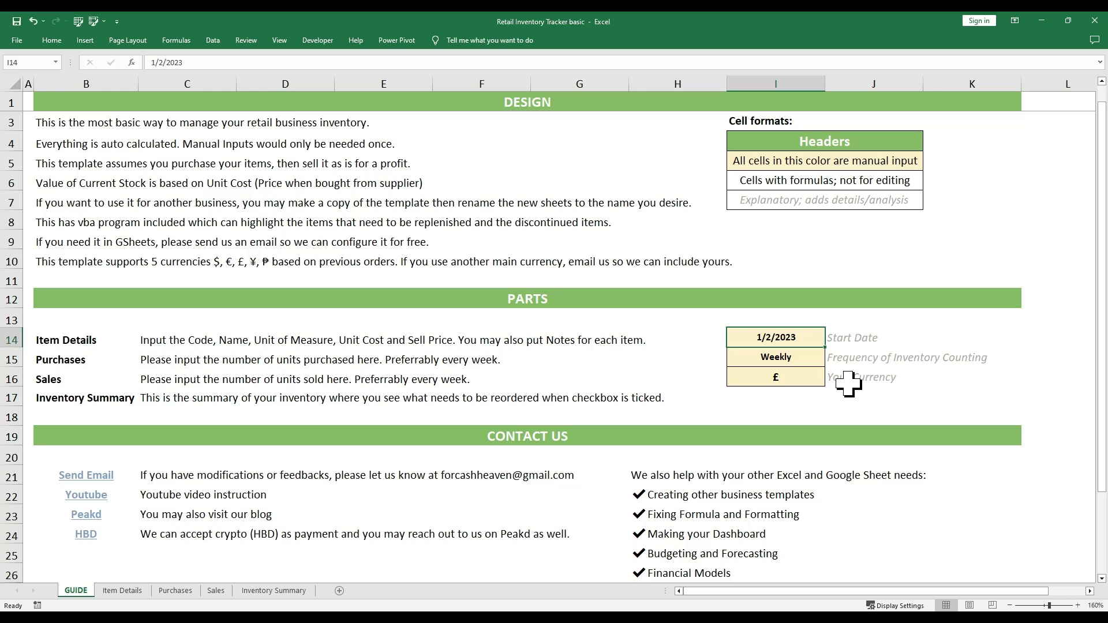
{"action": "type", "text": "1/8/2023"}
{"action": "key", "text": "Return"}
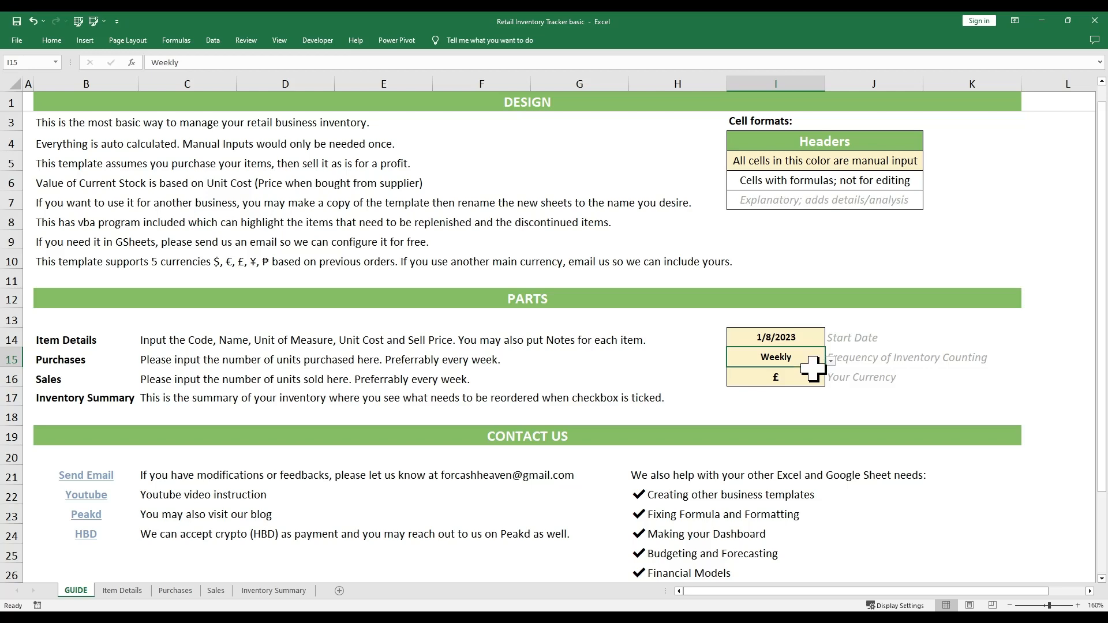
Review the current date headings on the Purchases and Sales sheets before changing frequency
{"action": "left_click", "coordinate": [176, 590]}
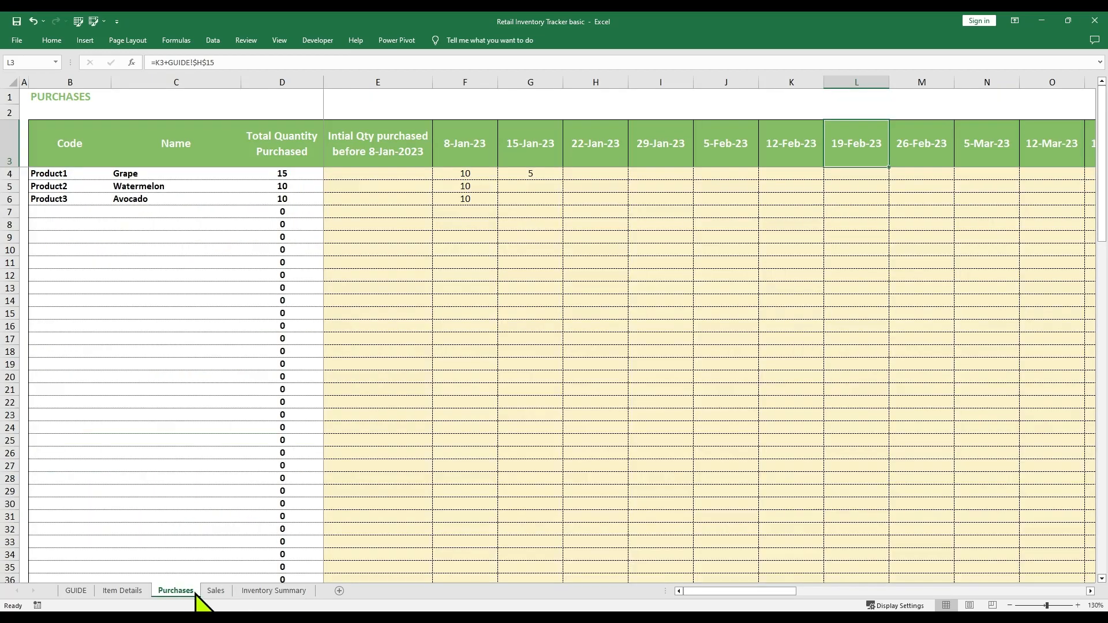
{"action": "left_click", "coordinate": [464, 159]}
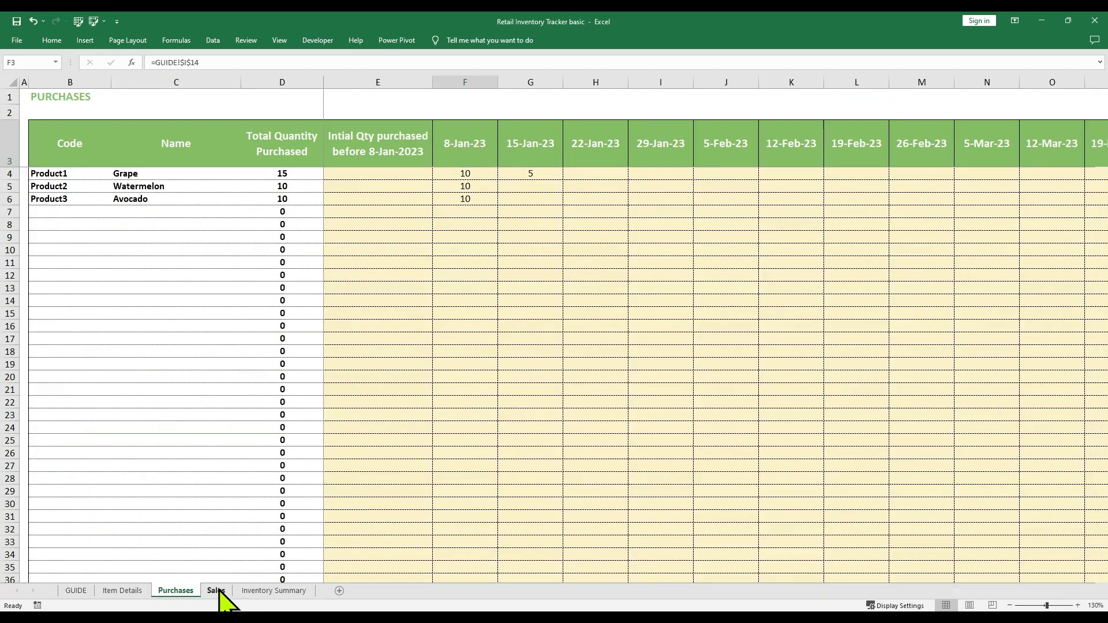
{"action": "left_click", "coordinate": [216, 590]}
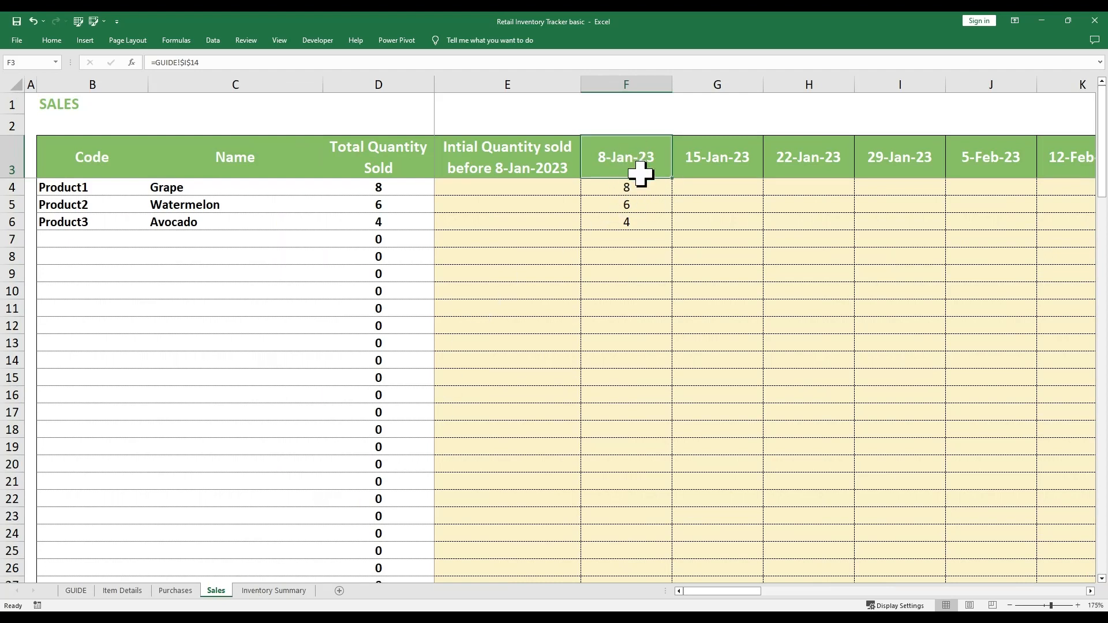
{"action": "left_click", "coordinate": [76, 590]}
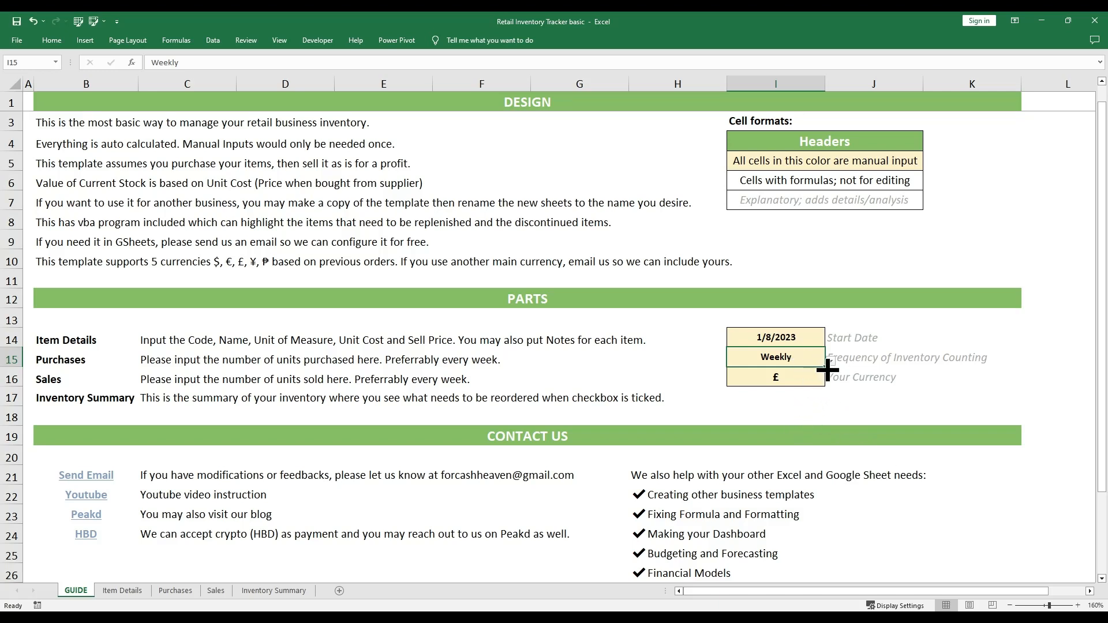
Set the counting frequency in GUIDE I15 to Daily and confirm Purchases dates advance daily
{"action": "left_click", "coordinate": [869, 362]}
{"action": "left_click", "coordinate": [808, 364]}
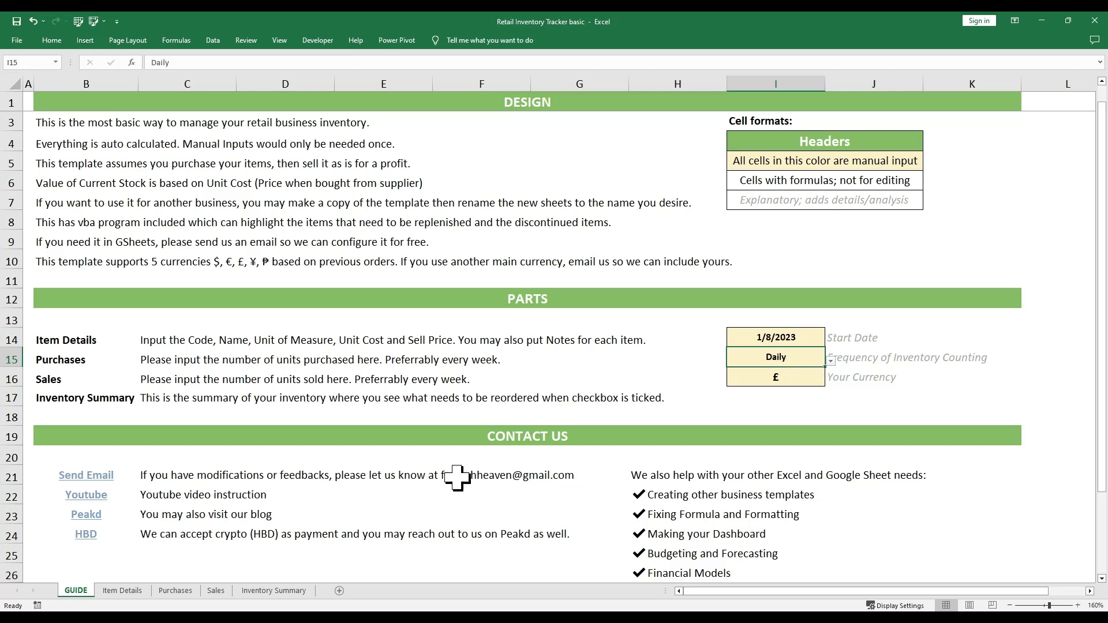
{"action": "left_click", "coordinate": [176, 591]}
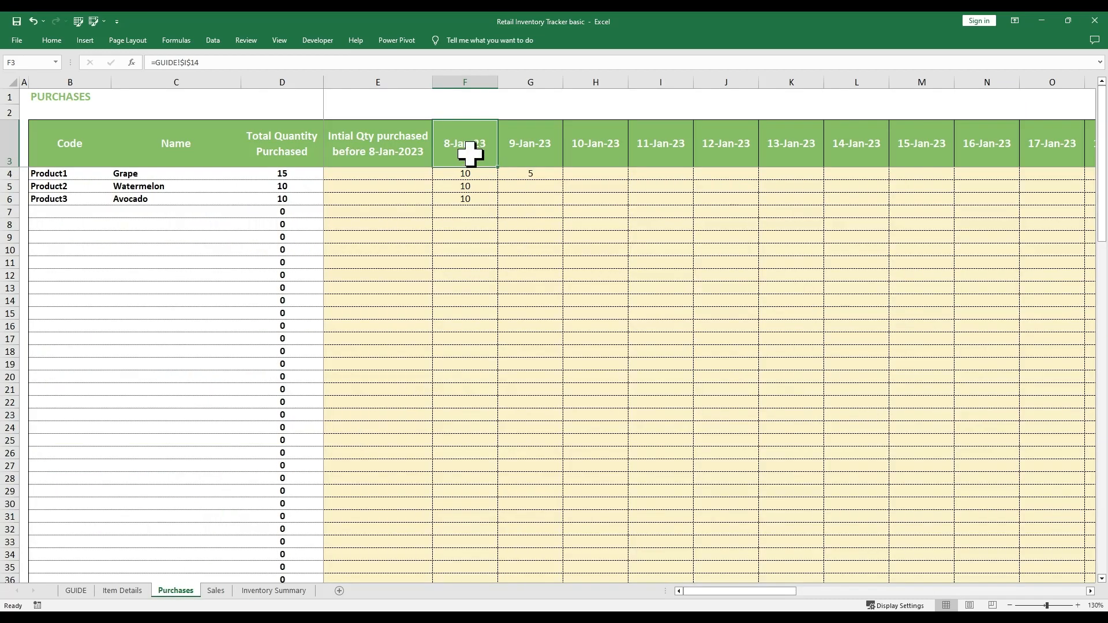
{"action": "left_click", "coordinate": [508, 153]}
{"action": "left_click", "coordinate": [620, 154]}
{"action": "key", "text": "Right"}
{"action": "key", "text": "Right"}
{"action": "key", "text": "Right"}
{"action": "key", "text": "Right"}
{"action": "key", "text": "Right"}
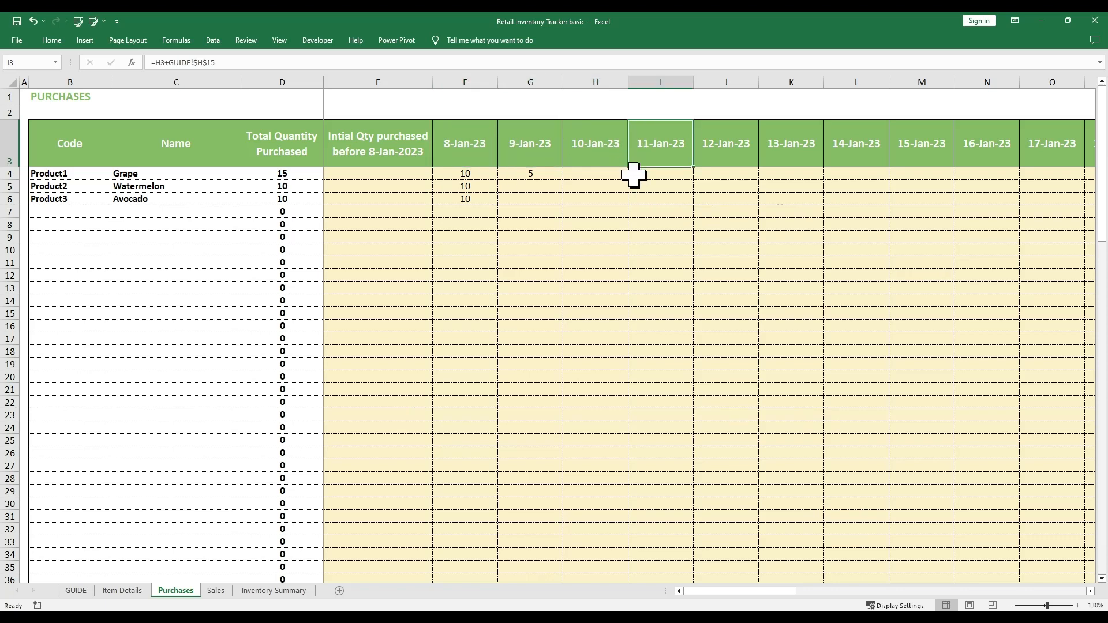
{"action": "left_click", "coordinate": [499, 160]}
{"action": "key", "text": "Right"}
{"action": "key", "text": "Right"}
{"action": "key", "text": "Right"}
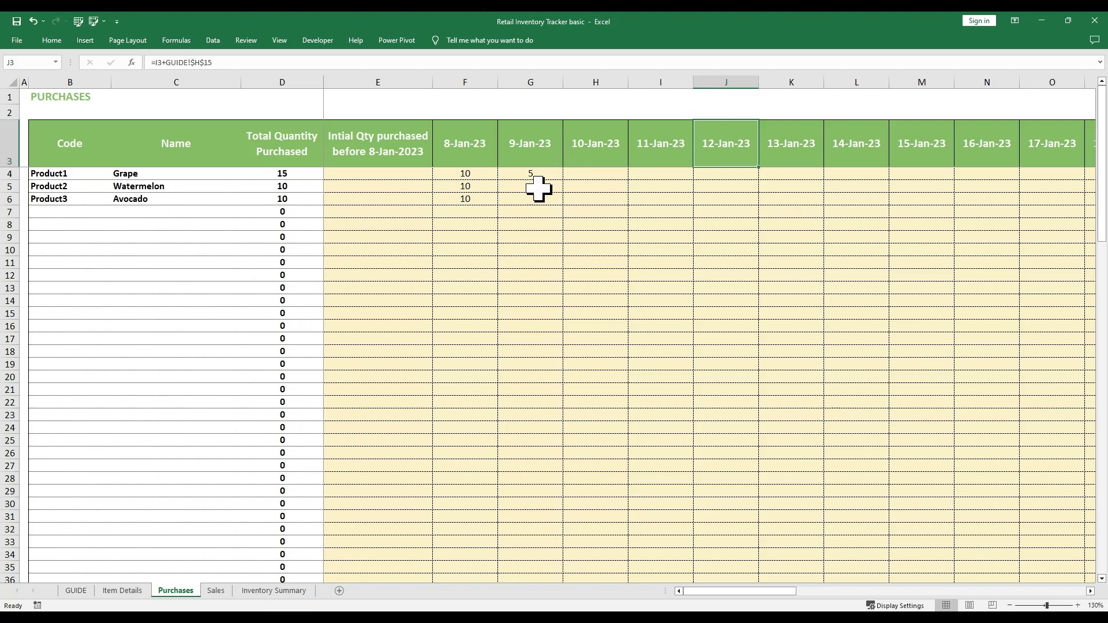
Confirm the Sales date headings also run day by day from 8-Jan-23
{"action": "left_click", "coordinate": [220, 592]}
{"action": "key", "text": "Right"}
{"action": "key", "text": "Right"}
{"action": "key", "text": "Right"}
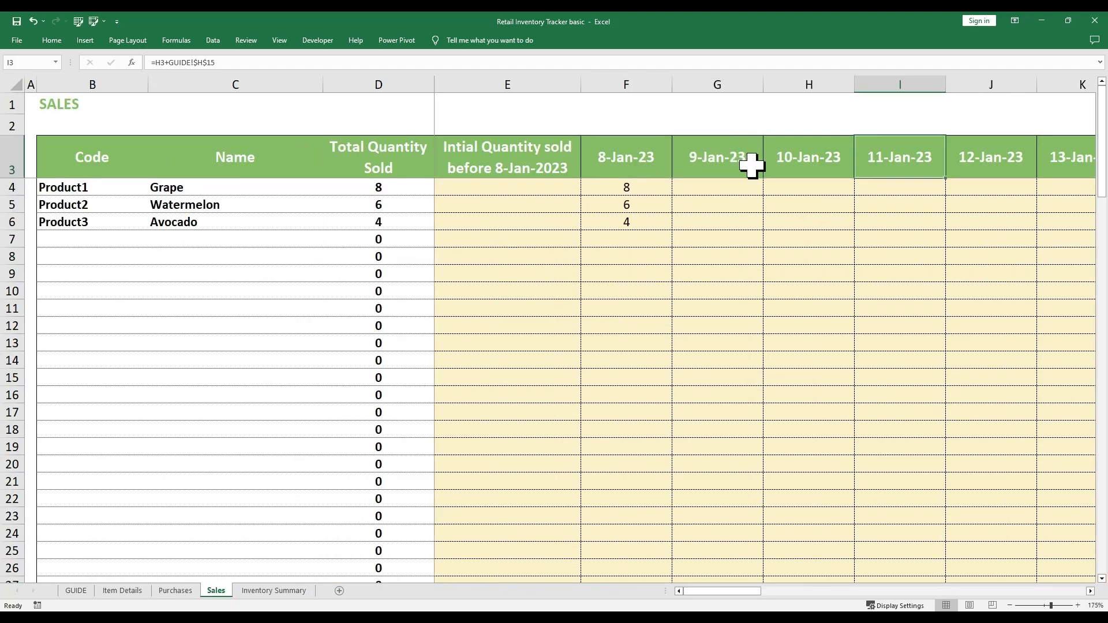
{"action": "key", "text": "Left"}
{"action": "key", "text": "Left"}
{"action": "key", "text": "Left"}
{"action": "left_click", "coordinate": [75, 591]}
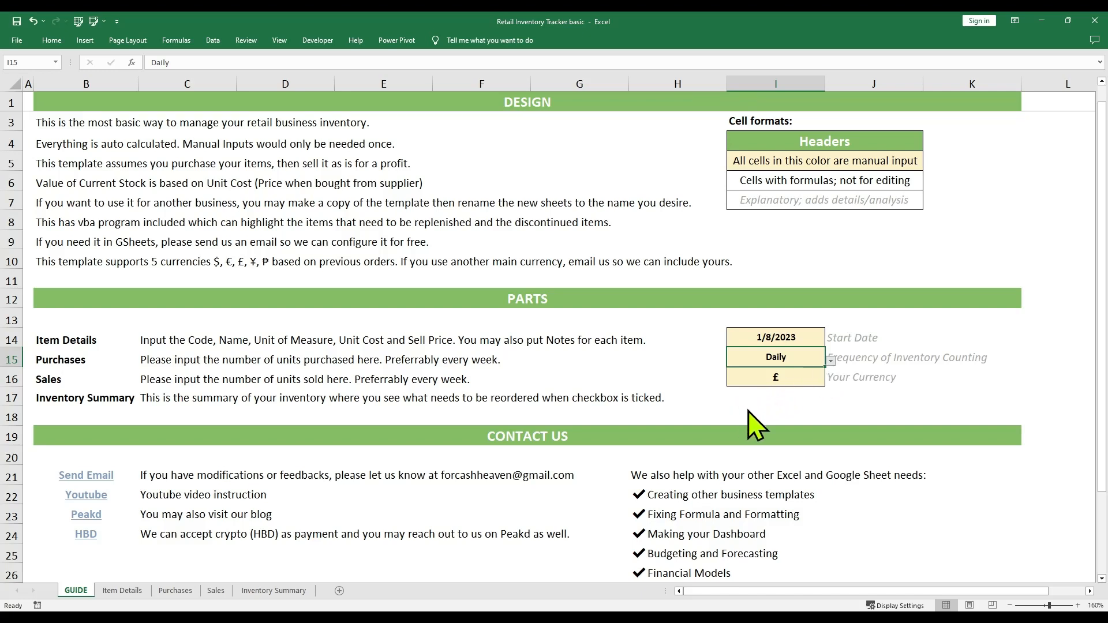
Switch the I16 currency to $ and confirm Item Details Unit Cost and Sell Price show dollars
{"action": "left_click", "coordinate": [804, 376]}
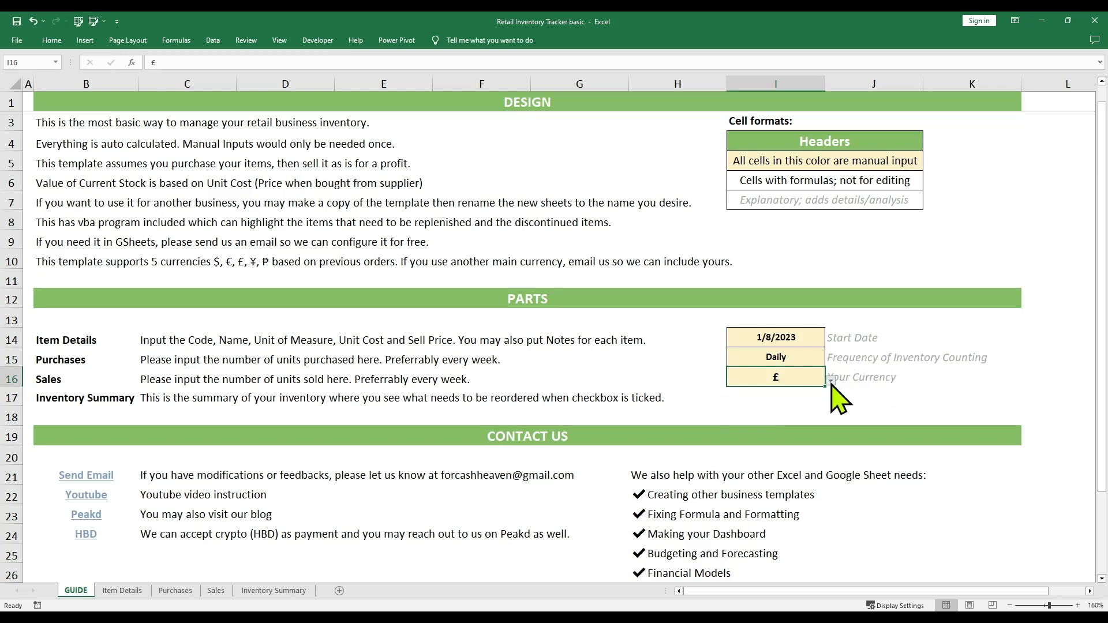
{"action": "left_click", "coordinate": [800, 396]}
{"action": "left_click", "coordinate": [123, 591]}
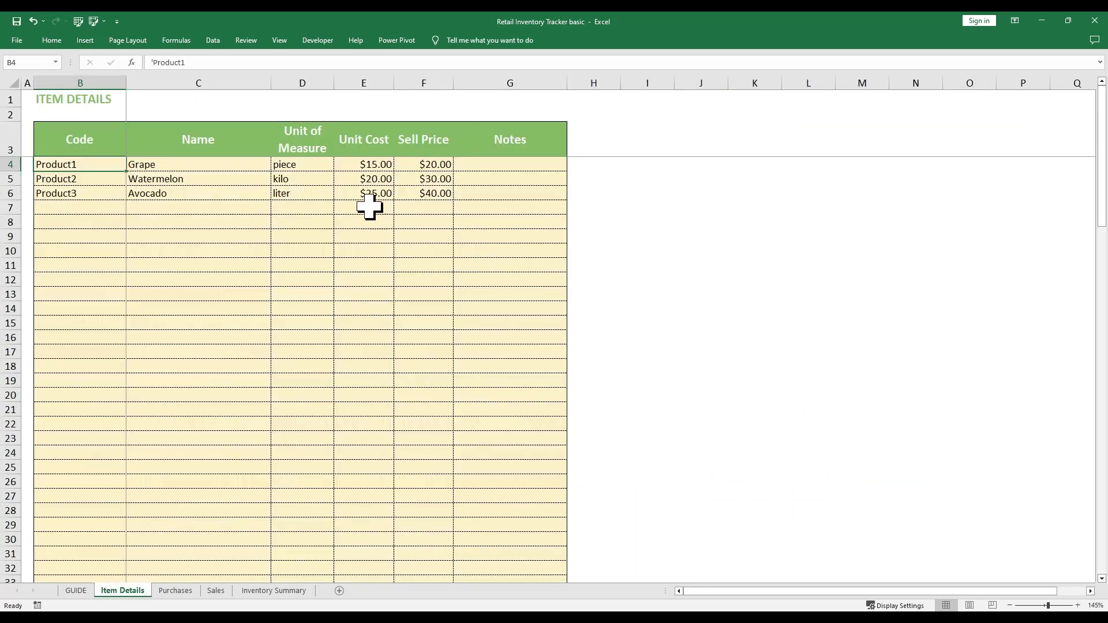
{"action": "left_click_drag", "start_coordinate": [364, 166], "coordinate": [364, 369]}
{"action": "left_click_drag", "start_coordinate": [435, 166], "coordinate": [445, 395]}
Verify Inventory Summary prices and stock values appear in dollars, with stock at $335.00
{"action": "left_click", "coordinate": [175, 590]}
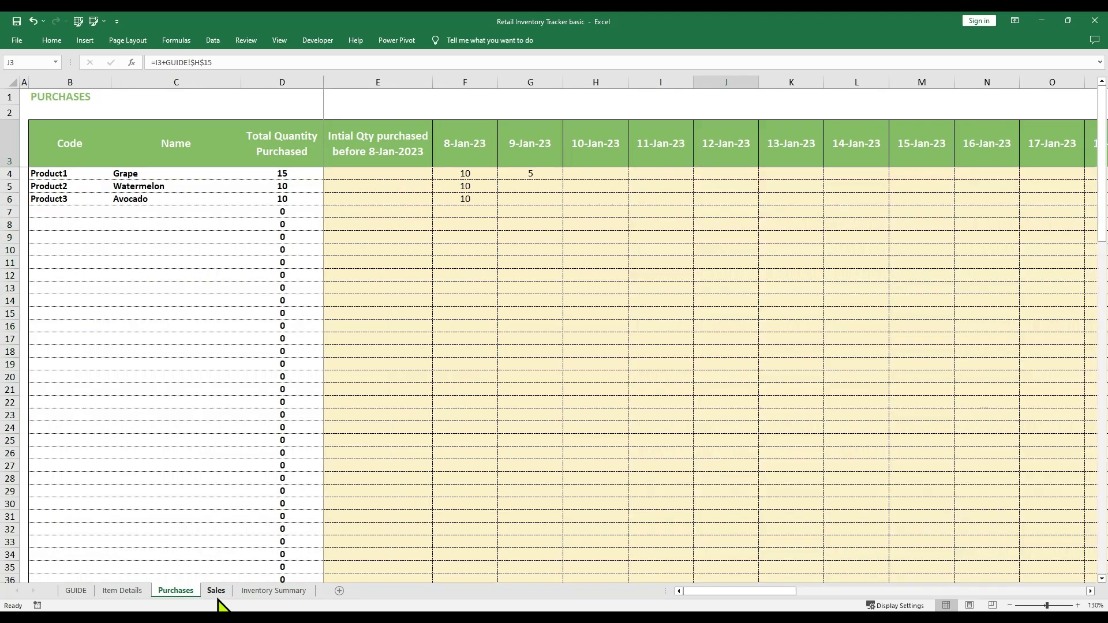
{"action": "left_click", "coordinate": [216, 590]}
{"action": "left_click", "coordinate": [274, 590]}
{"action": "left_click_drag", "start_coordinate": [522, 266], "coordinate": [614, 358]}
{"action": "left_click", "coordinate": [75, 591]}
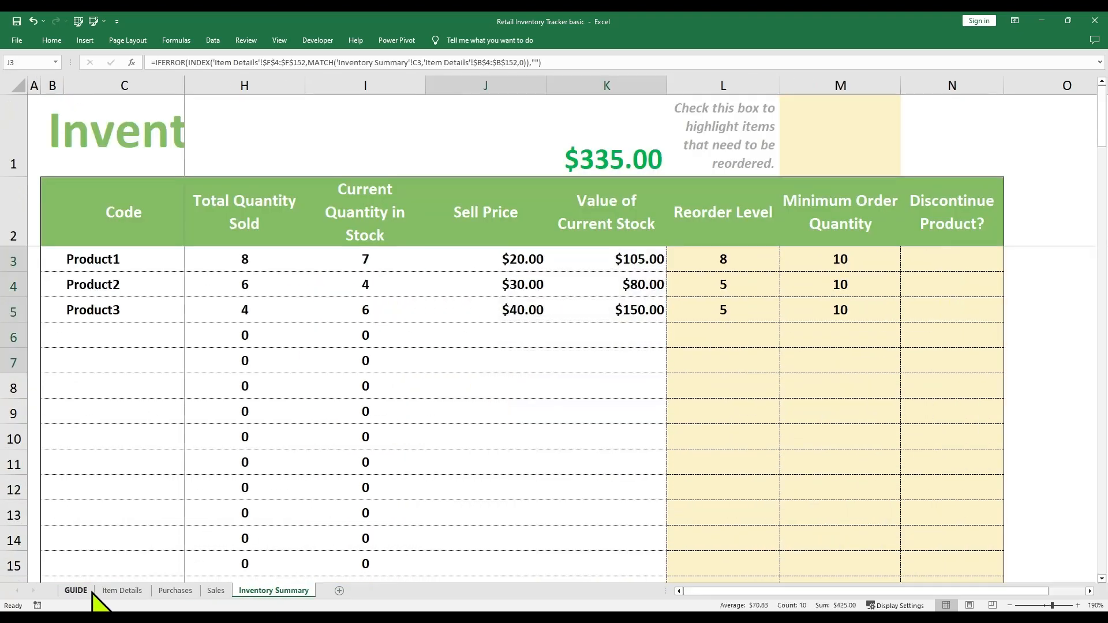
Choose € in the I16 currency dropdown and verify Item Details and Inventory Summary show euros
{"action": "left_click", "coordinate": [831, 381]}
{"action": "left_click", "coordinate": [779, 407]}
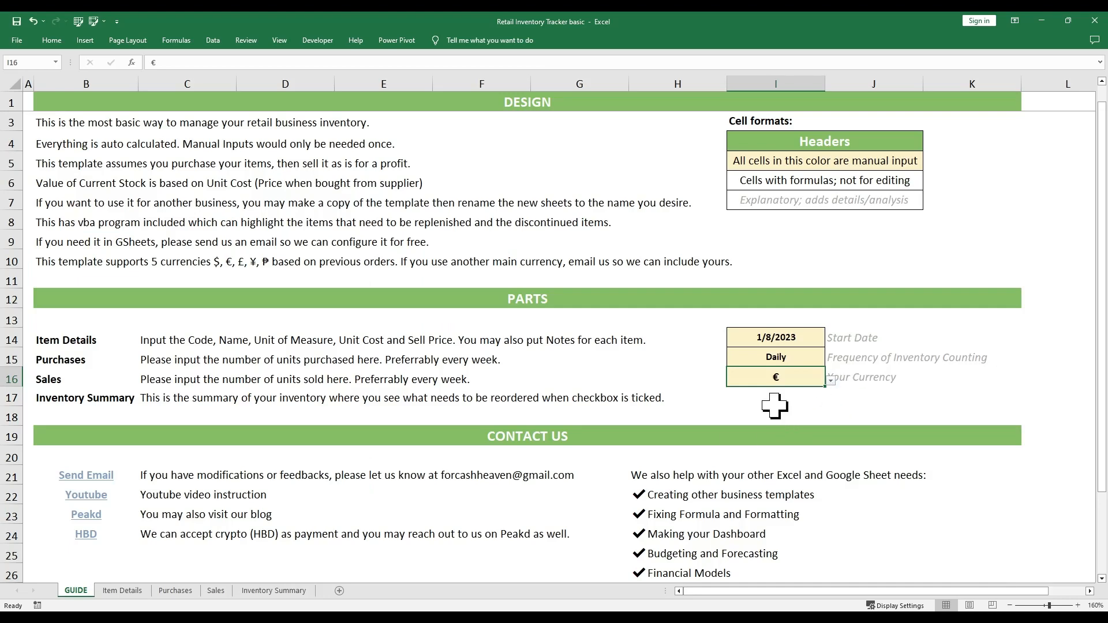
{"action": "left_click", "coordinate": [135, 591]}
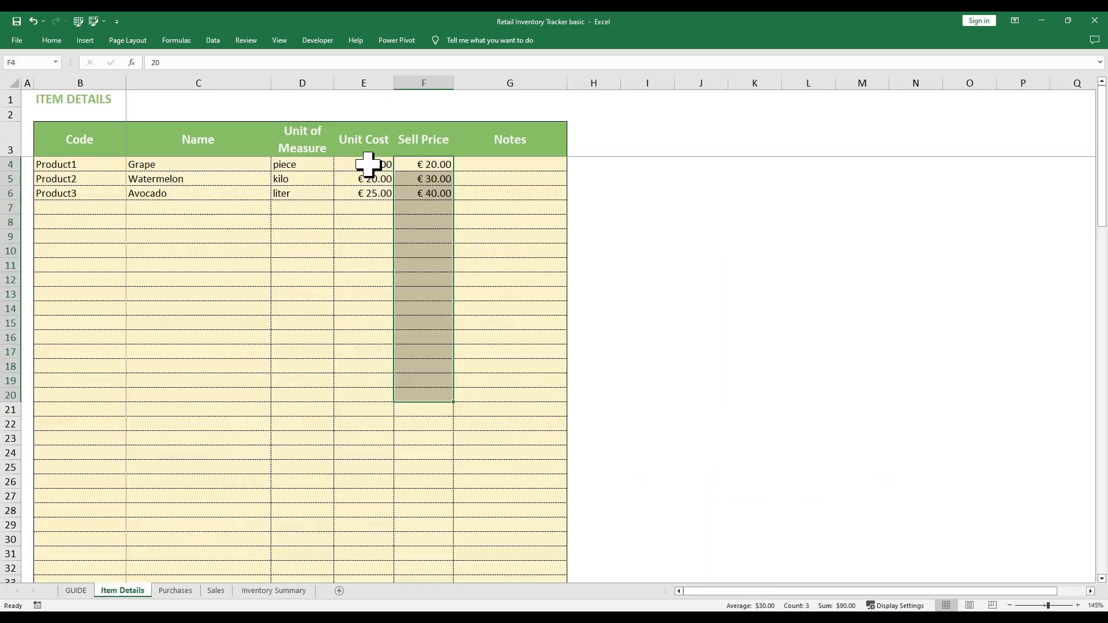
{"action": "left_click_drag", "start_coordinate": [366, 164], "coordinate": [384, 396]}
{"action": "left_click", "coordinate": [277, 591]}
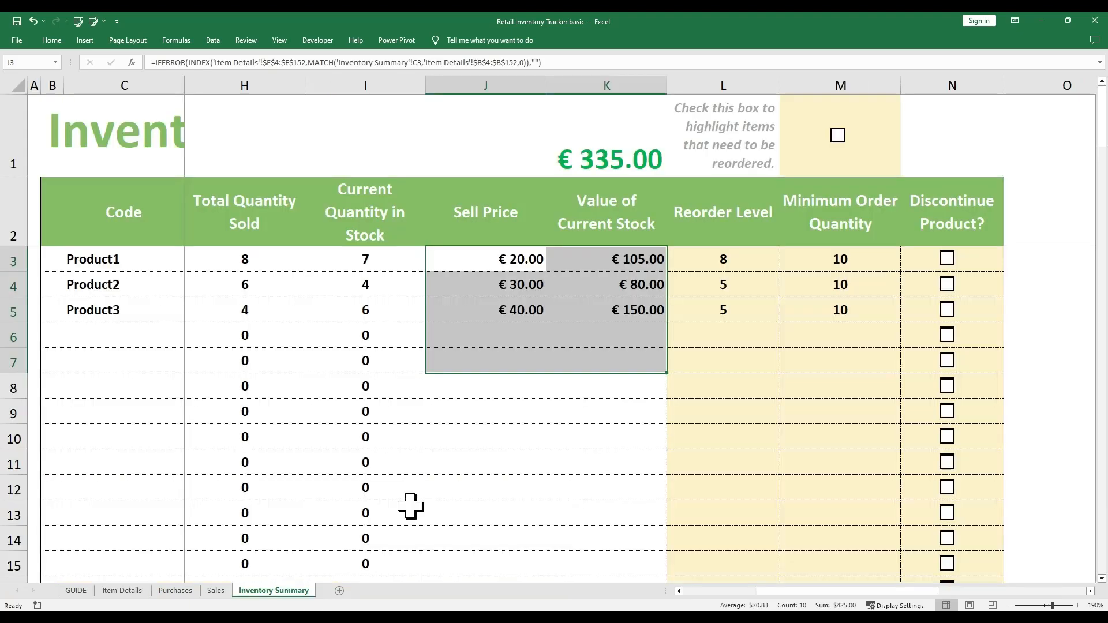
{"action": "left_click_drag", "start_coordinate": [513, 265], "coordinate": [633, 323]}
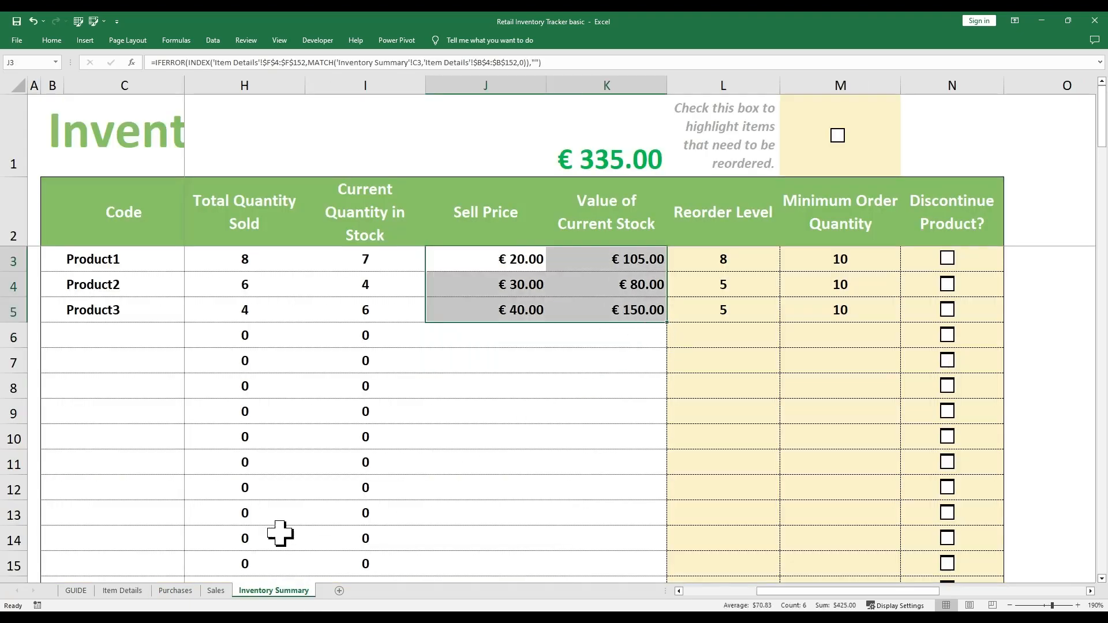
{"action": "left_click", "coordinate": [77, 592]}
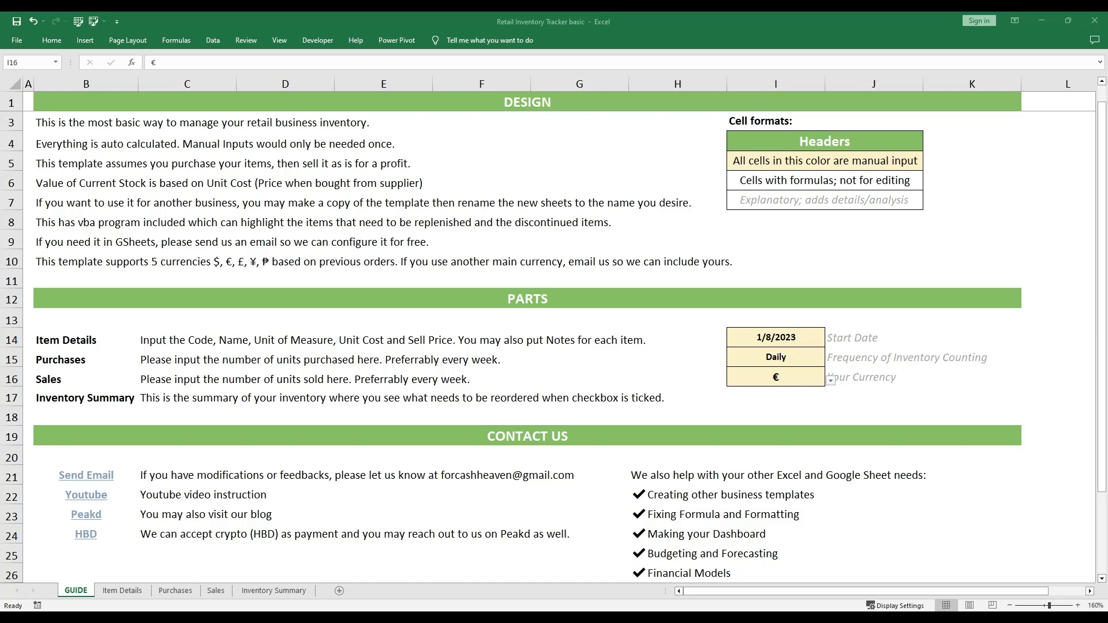
Review the GUIDE settings: 1/8/2023 start date, Daily frequency and € currency
{"action": "left_click_drag", "start_coordinate": [811, 331], "coordinate": [810, 378]}
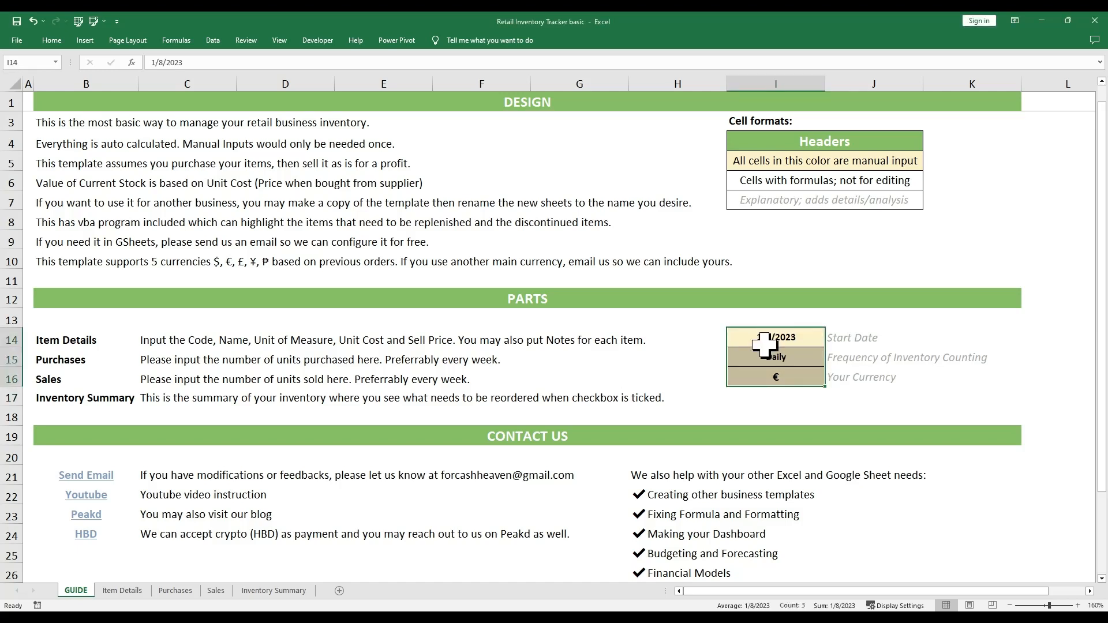
{"action": "left_click", "coordinate": [766, 344]}
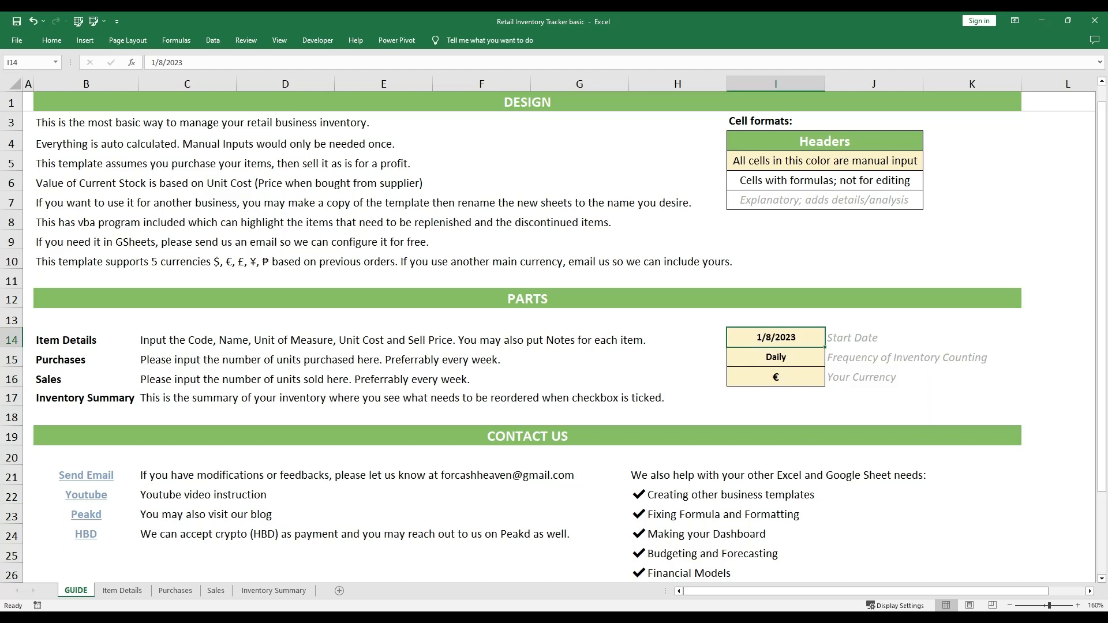
{"action": "left_click_drag", "start_coordinate": [779, 381], "coordinate": [756, 345]}
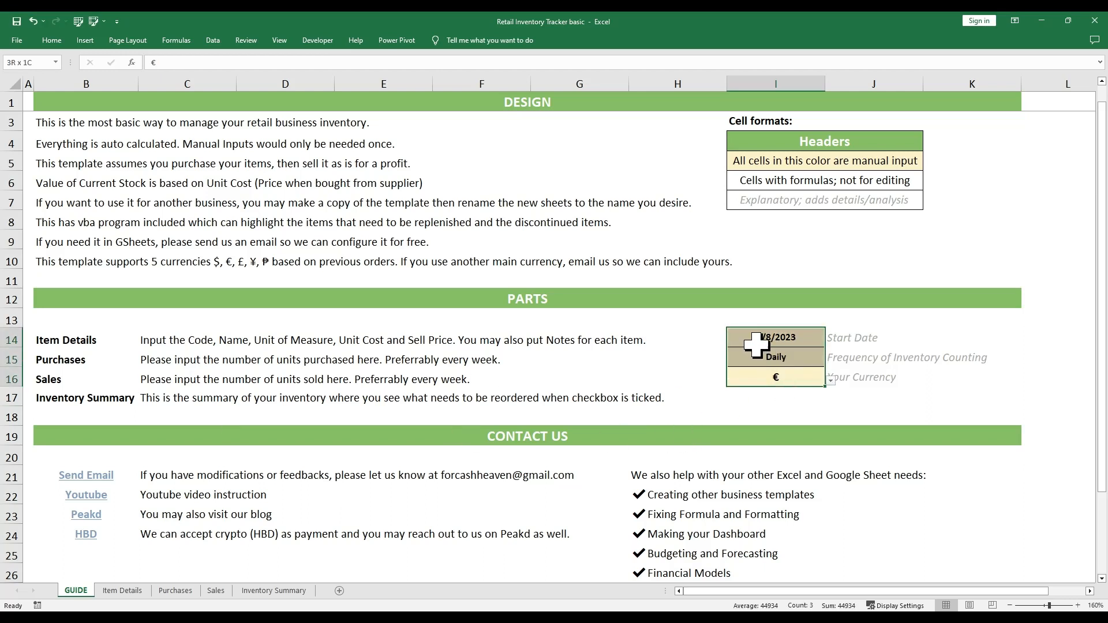
{"action": "left_click", "coordinate": [755, 343]}
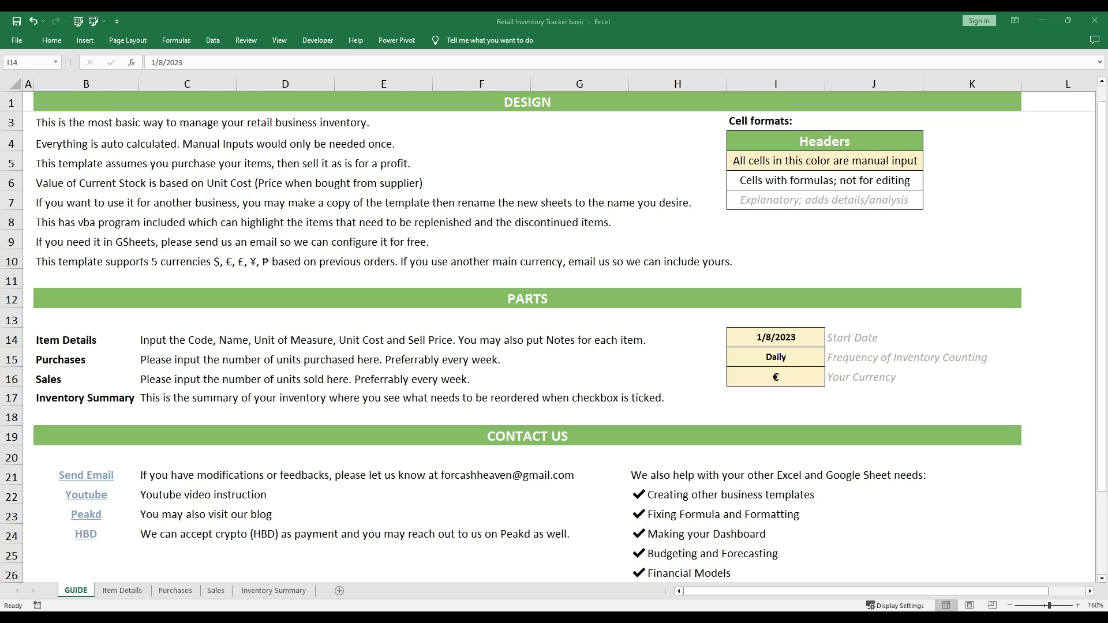
{"action": "scroll", "coordinate": [520, 346], "scroll_direction": "down", "scroll_amount": 8}
{"action": "scroll", "coordinate": [519, 346], "scroll_direction": "up", "scroll_amount": 8}
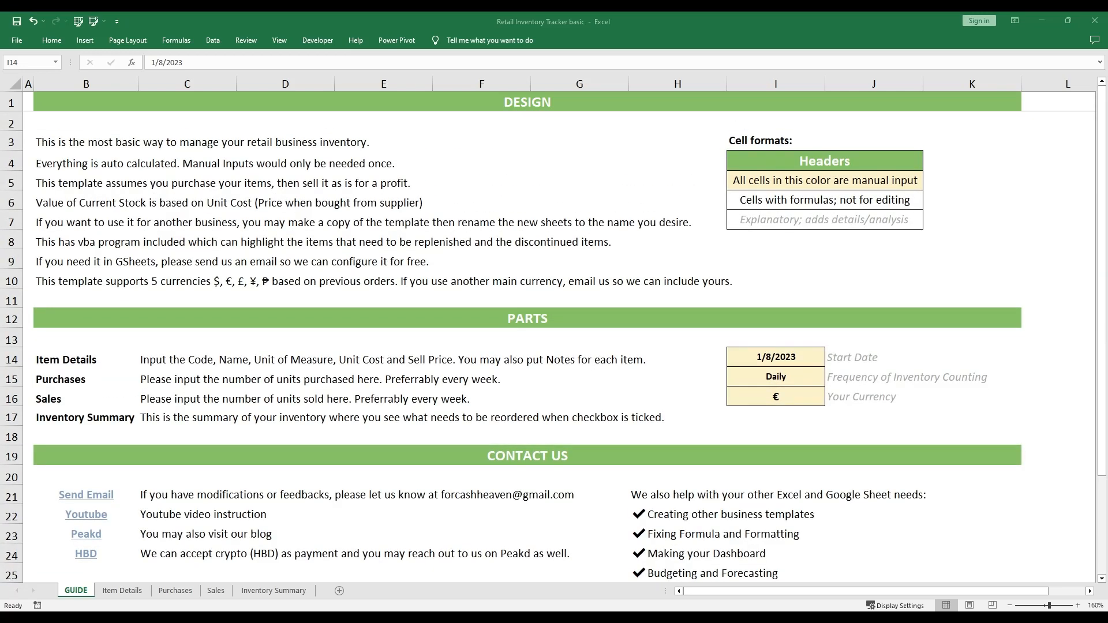